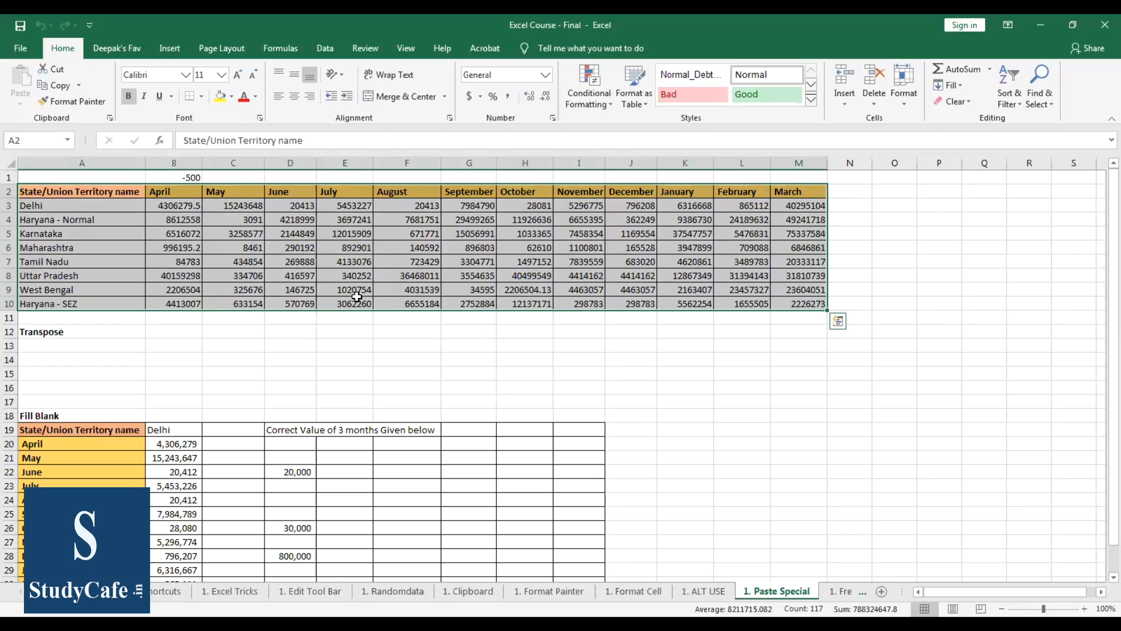
- Examine the state-wise table in A2:M10, highlighting its month headings across row 2 and its state names down column A
key("Right")
key("Left")
key("ctrl+shift+Right")
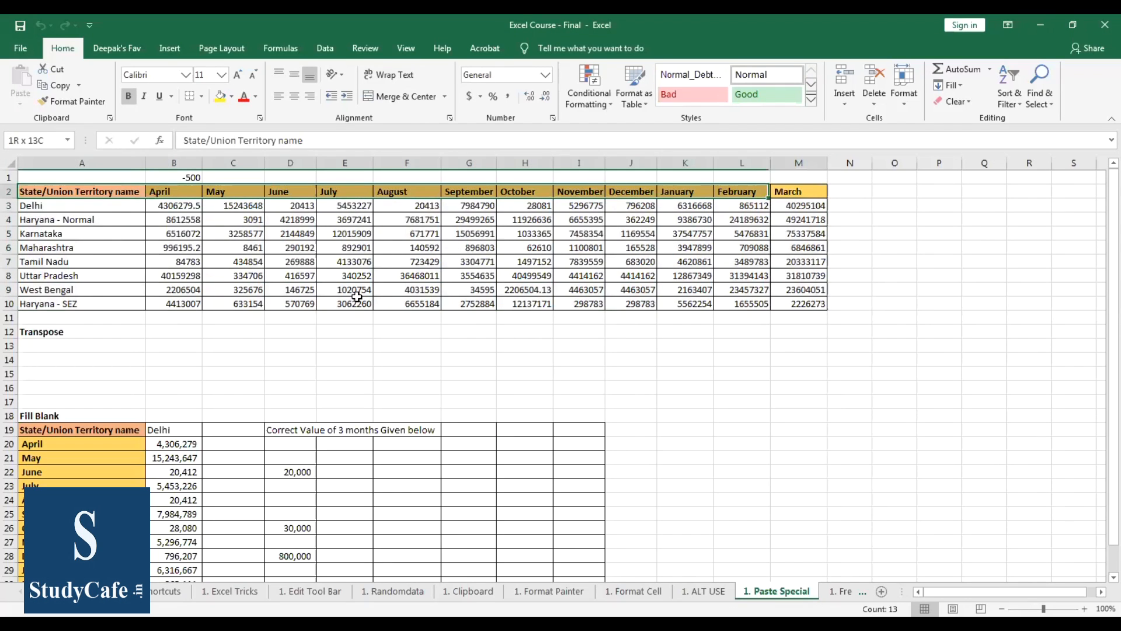
key("ctrl+shift+Down")
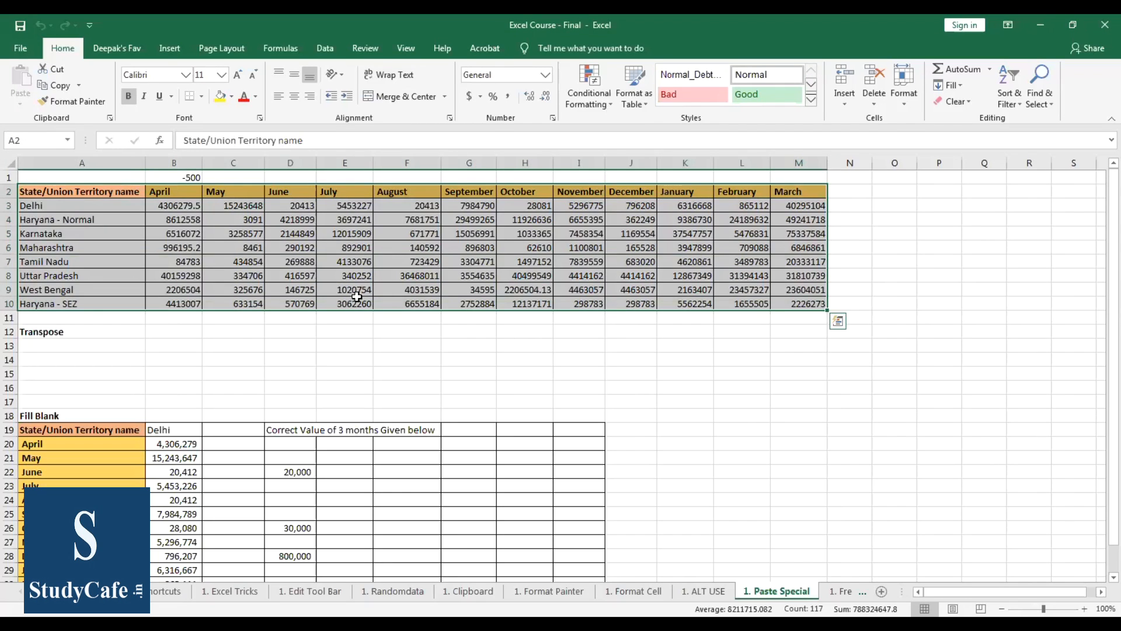
key("Right")
key("Left")
key("shift+Right")
key("ctrl+shift+Right")
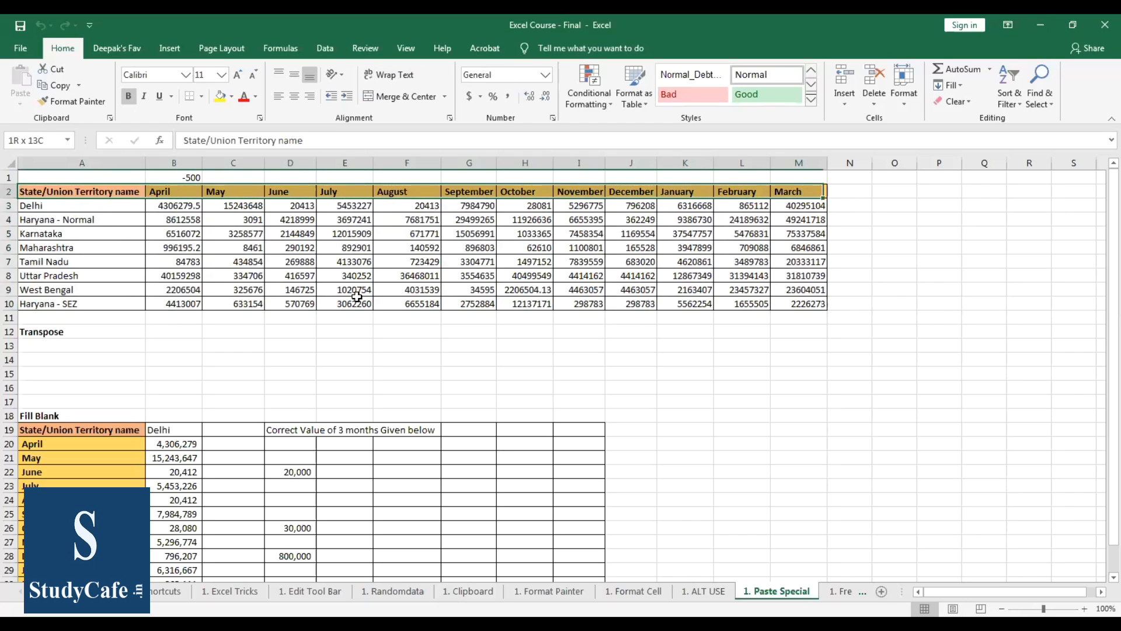
key("ctrl+shift+Down")
key("Right")
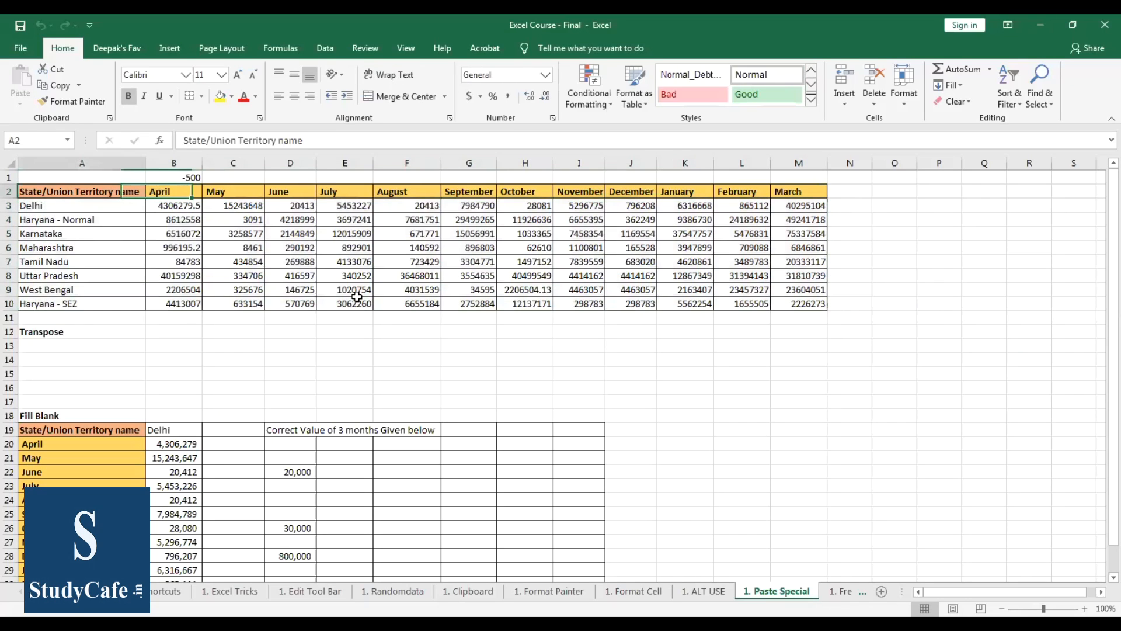
key("ctrl+shift+Right")
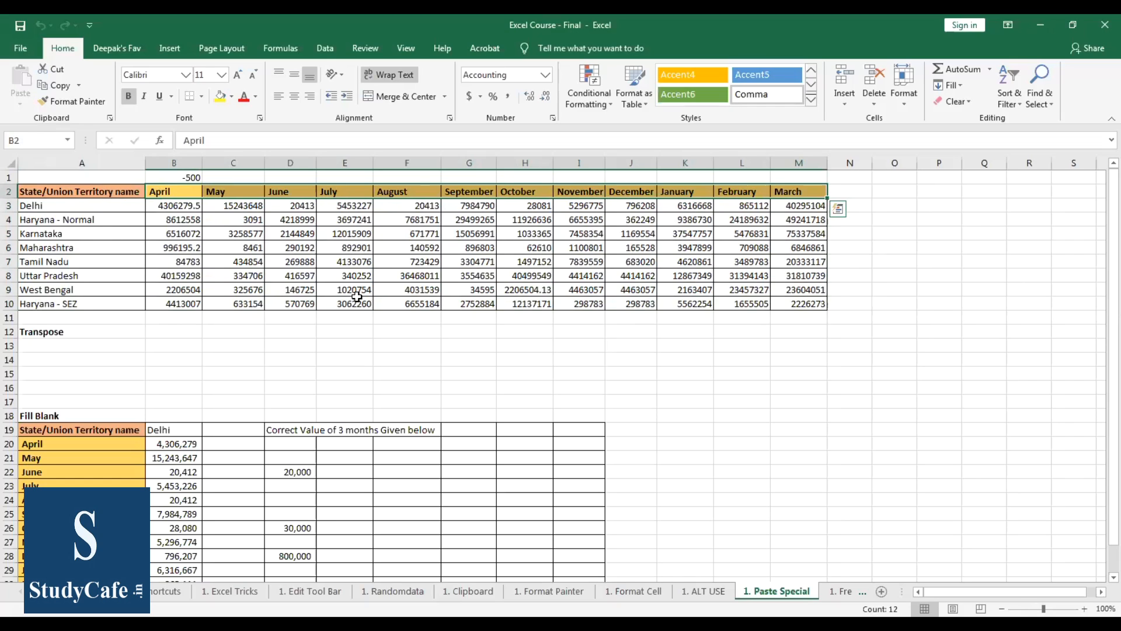
key("Left")
key("ctrl+Down")
key("Up")
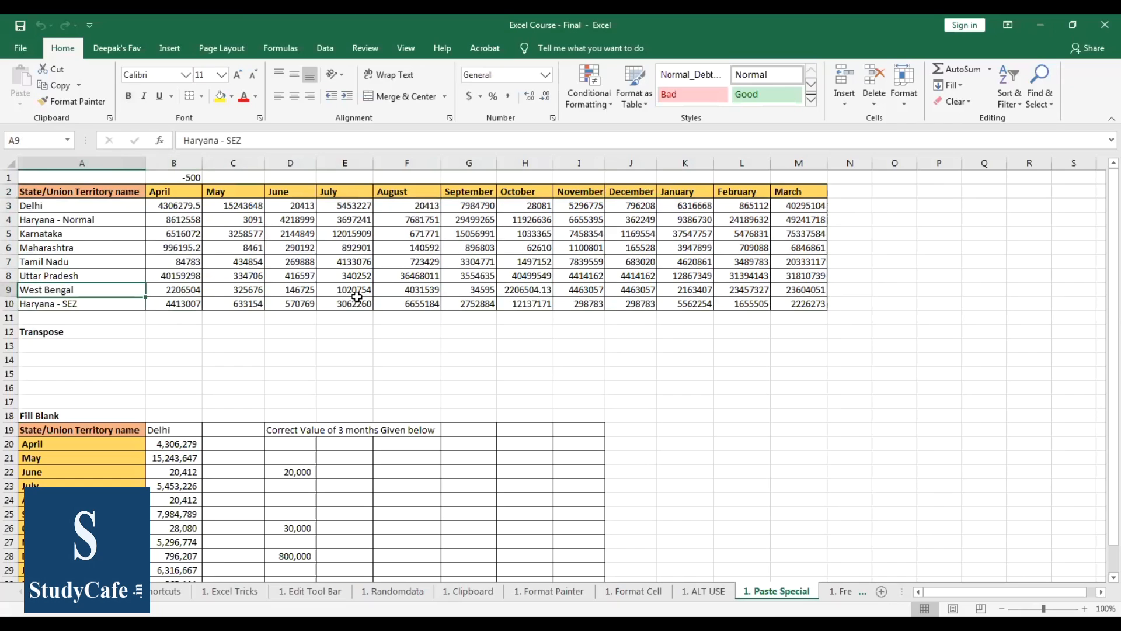
key("ctrl+Up")
key("ctrl+shift+Down")
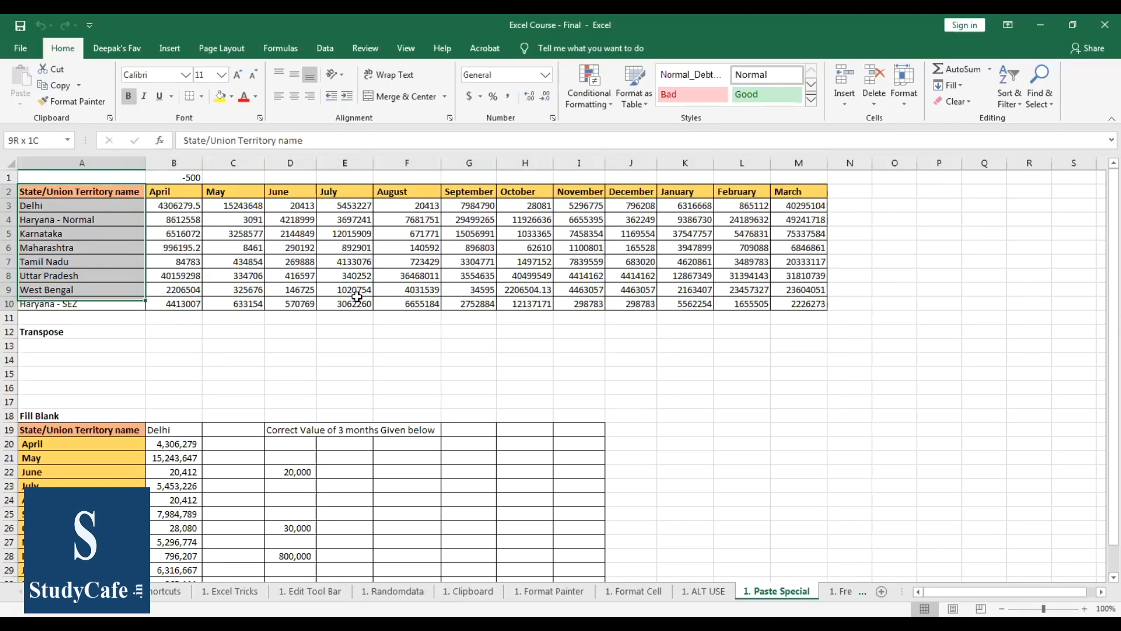
key("Down")
key("ctrl+shift+Down")
key("Up")
key("Right")
key("ctrl+shift+Right")
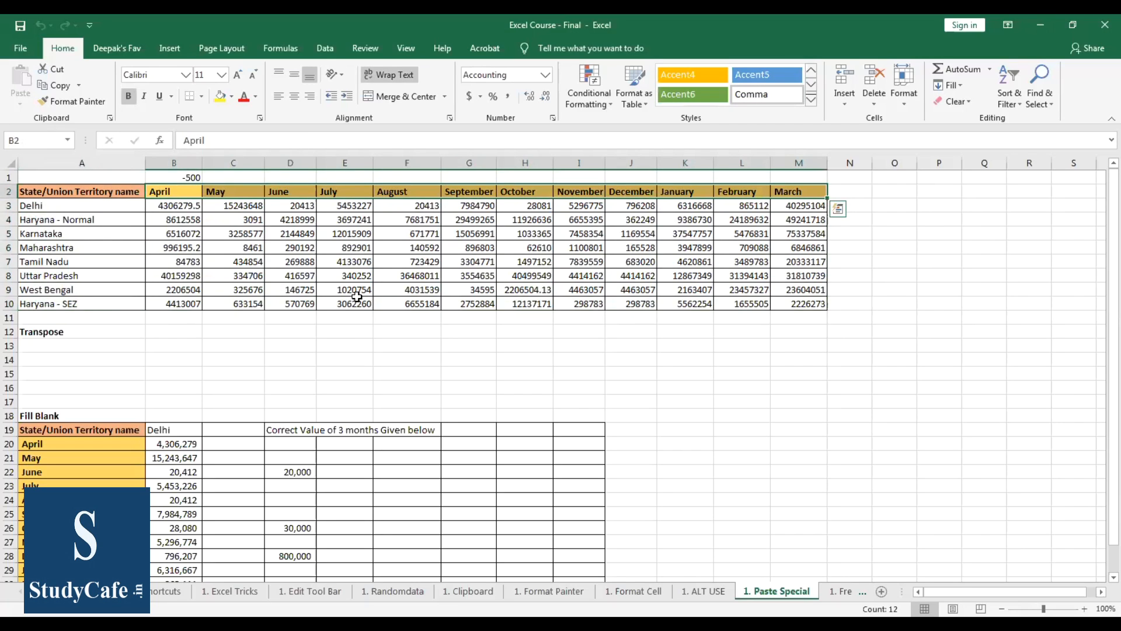
key("ctrl+q")
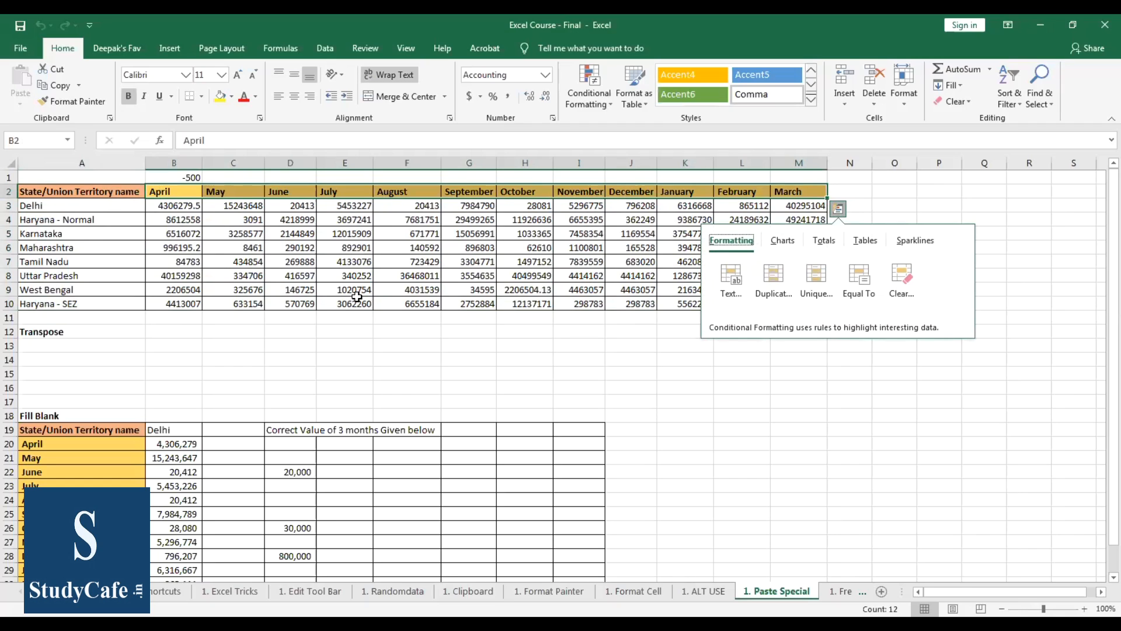
key("Left")
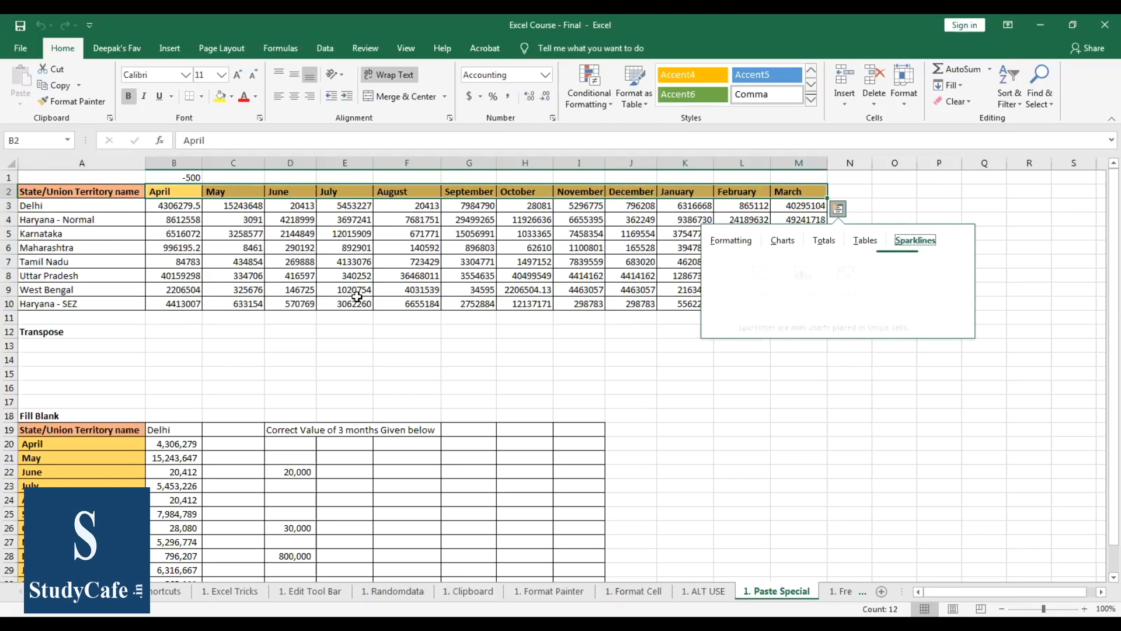
key("Escape")
- Copy the entire state-wise monthly table in A2:M10, including its headings
key("Left")
key("ctrl+shift+Right")
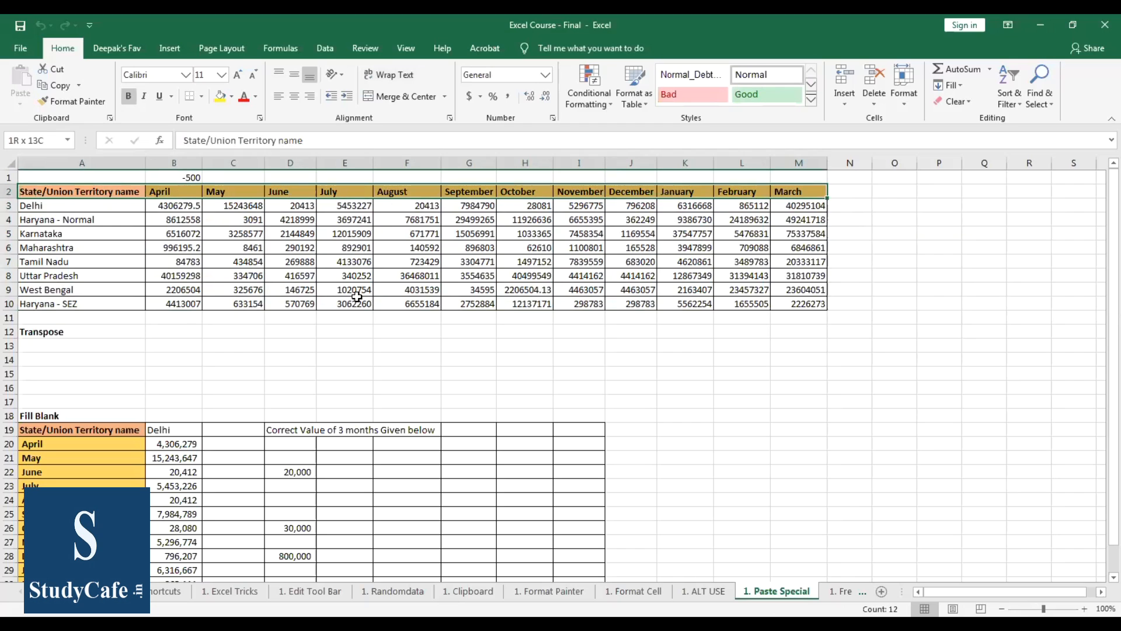
key("ctrl+shift+Down")
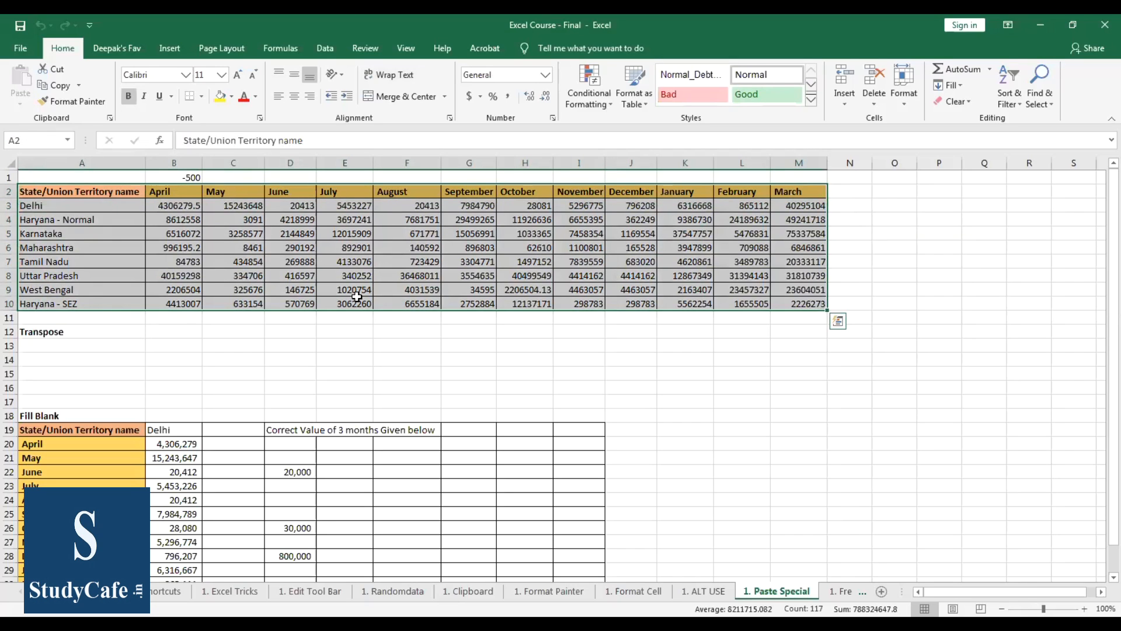
key("ctrl+c")
- Paste the copied table at cell R2 using Paste Special with the Transpose option
key("Right")
key("Right")
key("Right")
key("Right")
key("Right")
key("Right")
key("Right")
key("Right")
key("Right")
key("Right")
key("Right")
key("Right")
key("Right")
key("Right")
key("Right")
key("Right")
key("Right")
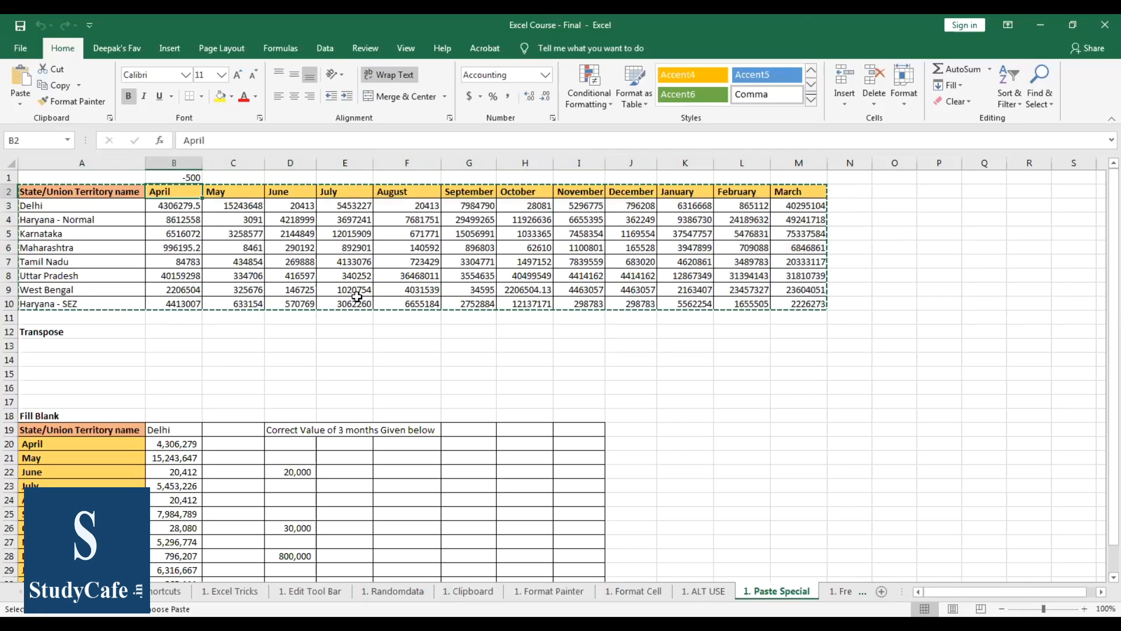
key("Right")
key("Right")
key("Right")
key("Right")
key("Right")
key("Right")
key("Right")
key("Right")
key("Right")
key("Right")
key("Right")
key("Right")
key("Right")
key("Right")
key("Right")
key("Right")
key("Right")
key("Left")
key("Left")
key("Left")
key("Left")
key("Left")
key("Left")
key("Left")
key("Left")
key("Left")
key("Left")
key("Left")
key("Left")
key("Left")
key("Left")
key("Left")
key("Left")
key("Left")
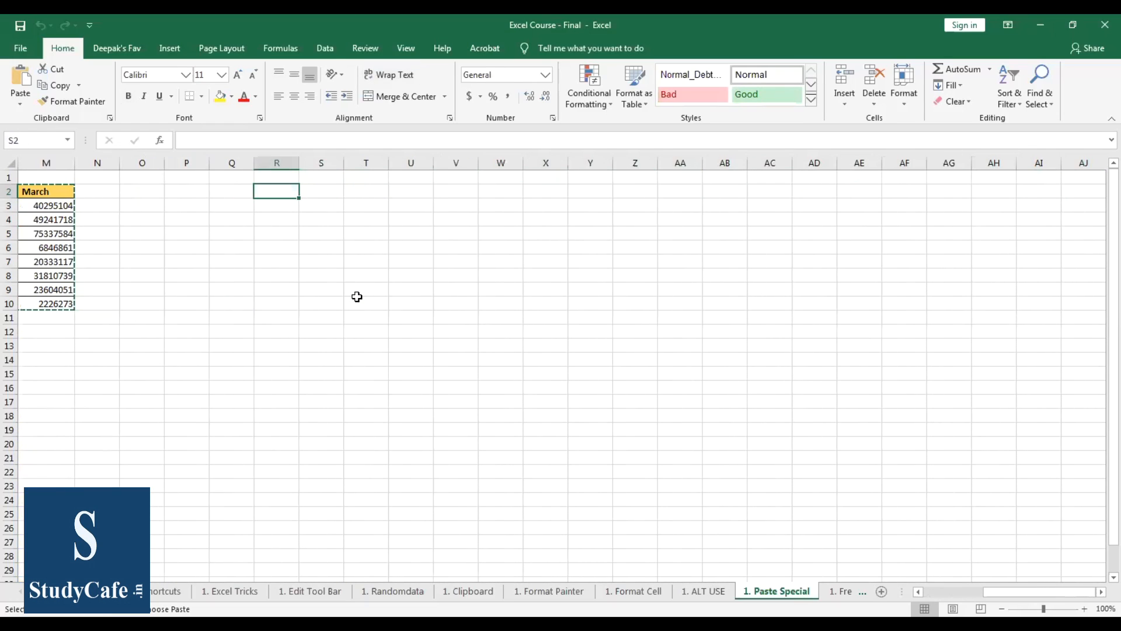
key("ctrl+alt+v")
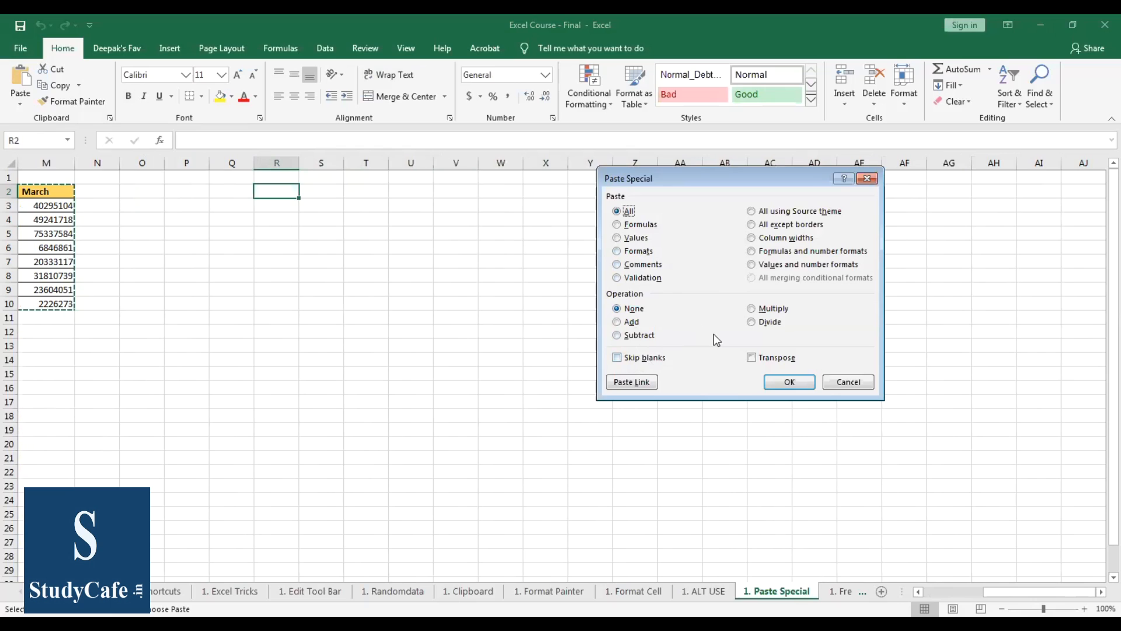
left_click(751, 357)
left_click(784, 382)
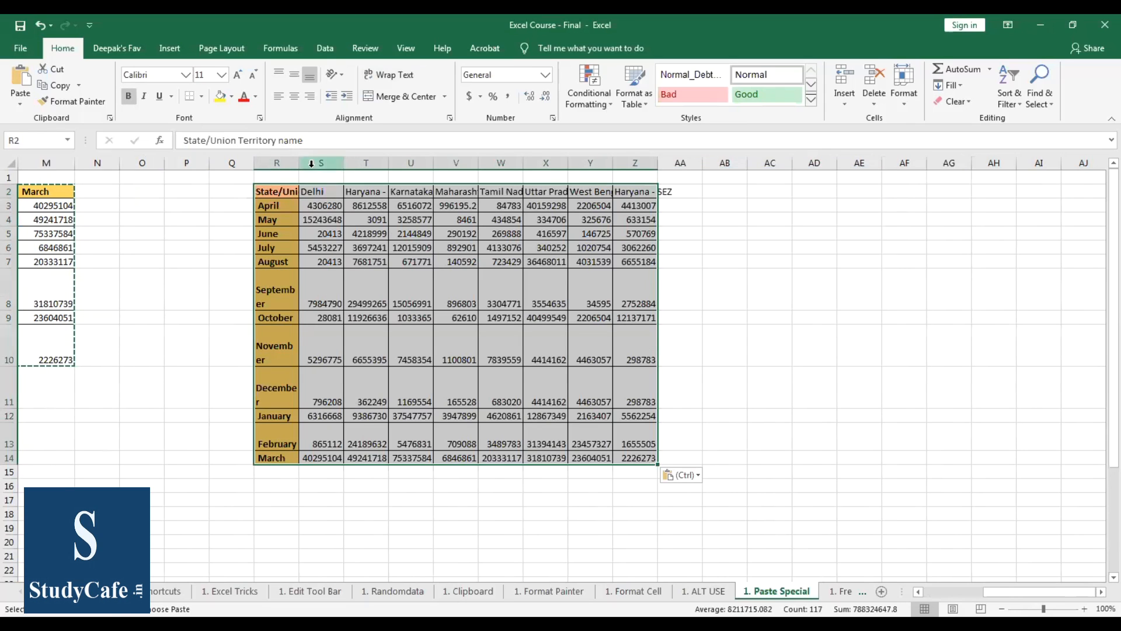
- Widen column R of the transposed table and autofit columns S through Z to their contents
left_click_drag(299, 158, 327, 162)
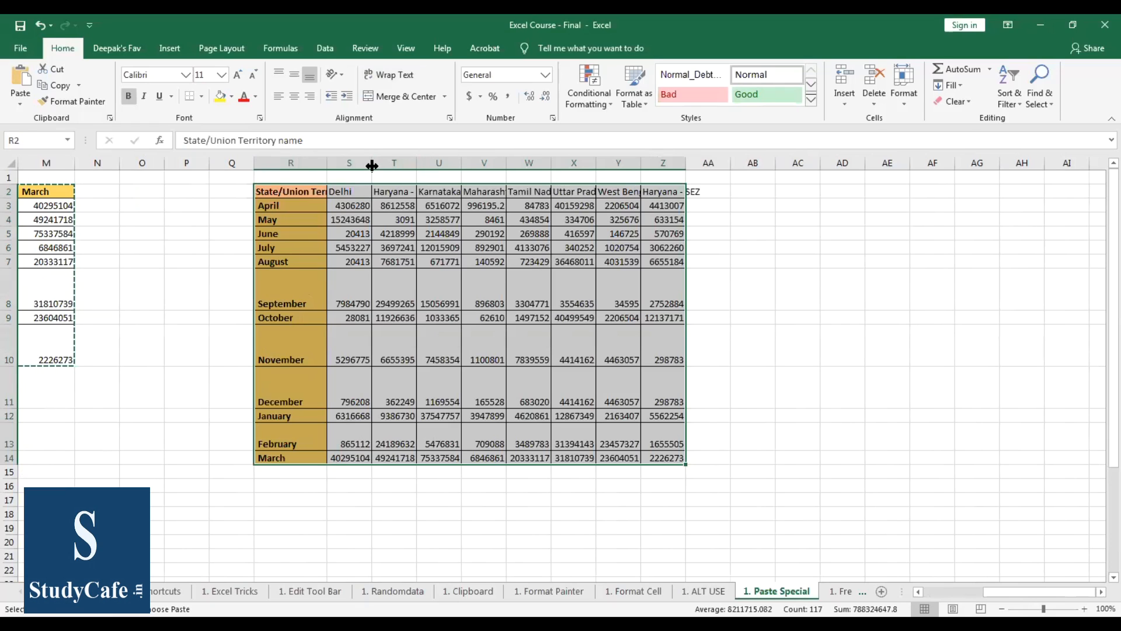
double_click(372, 166)
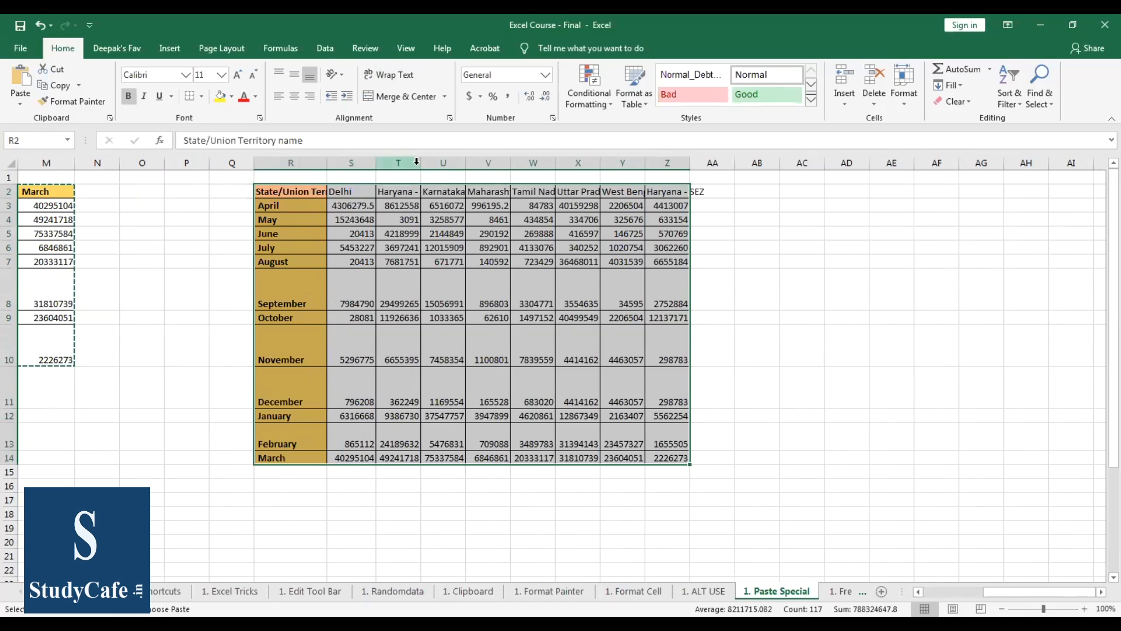
double_click(422, 162)
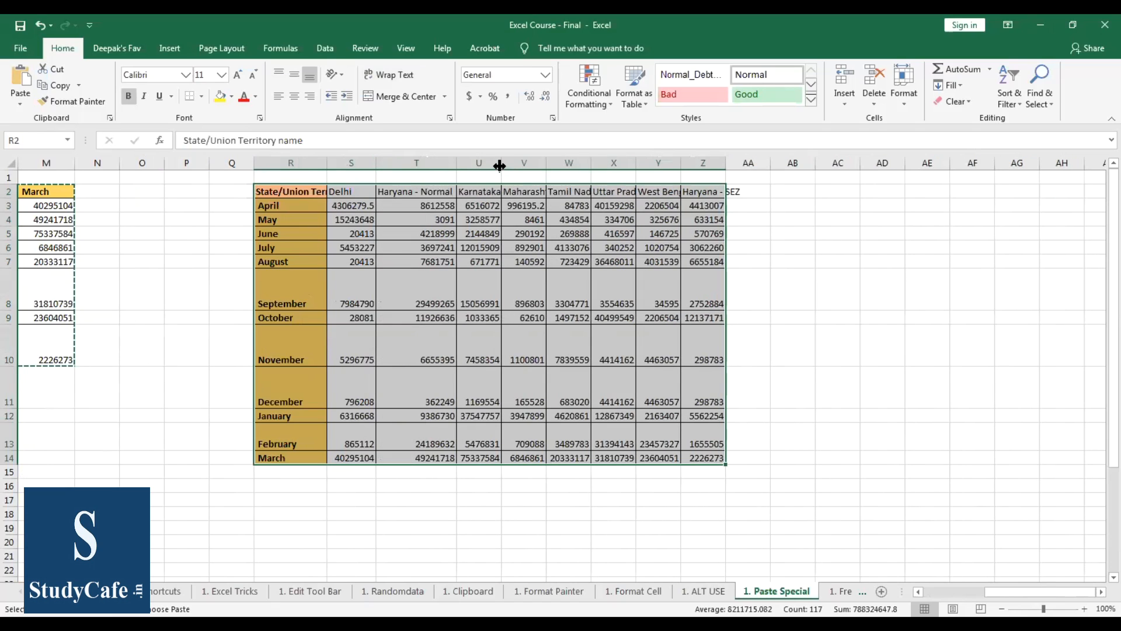
double_click(500, 166)
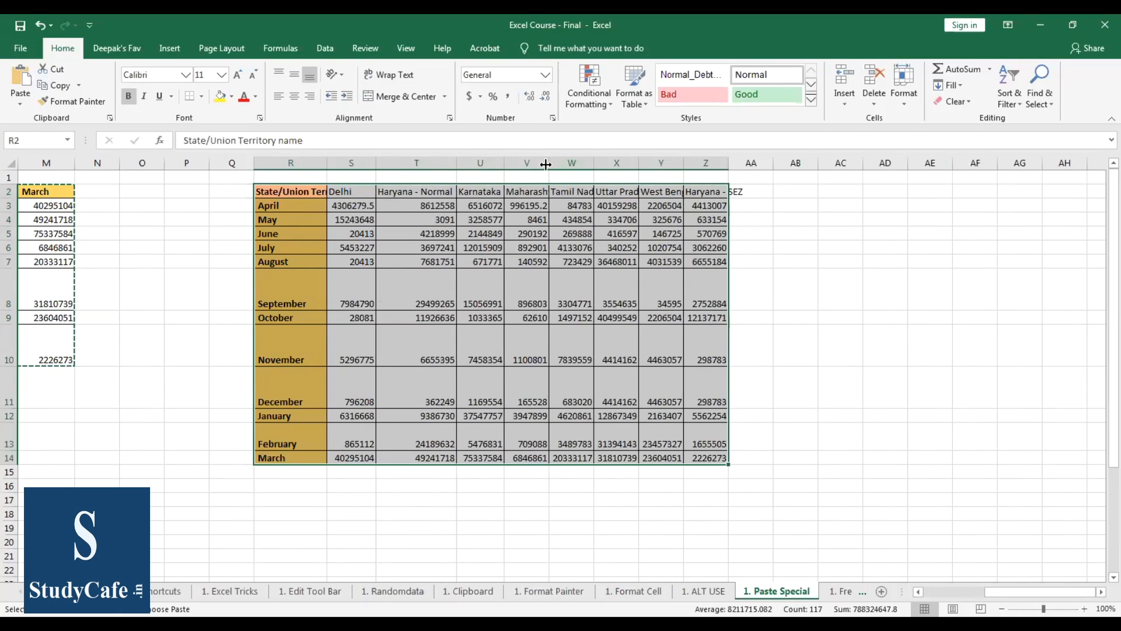
double_click(548, 164)
double_click(608, 162)
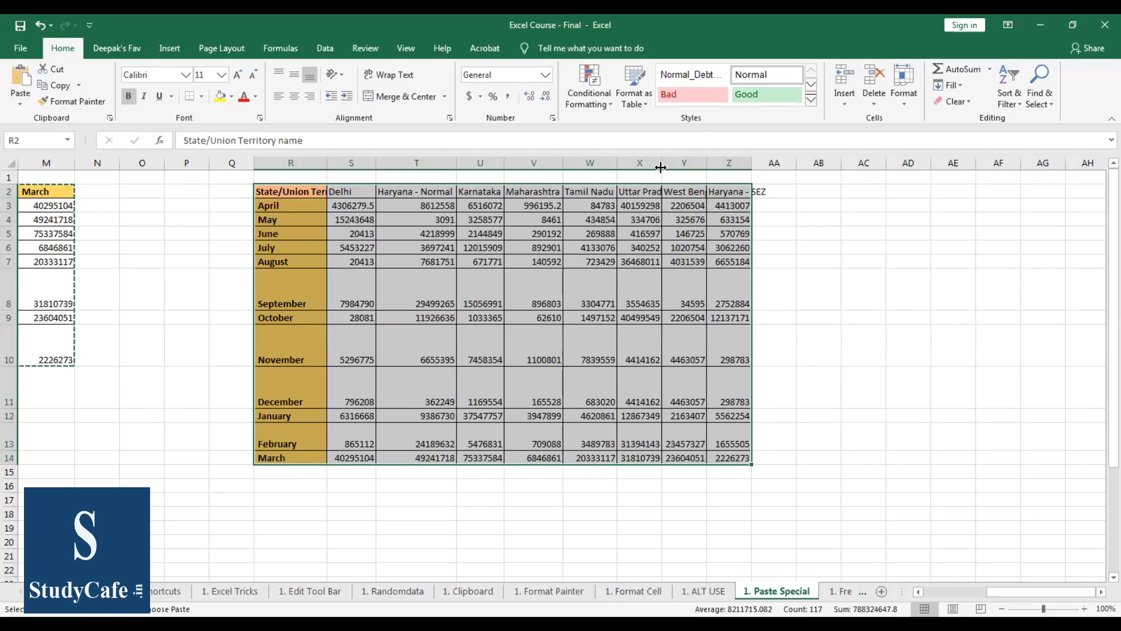
double_click(660, 166)
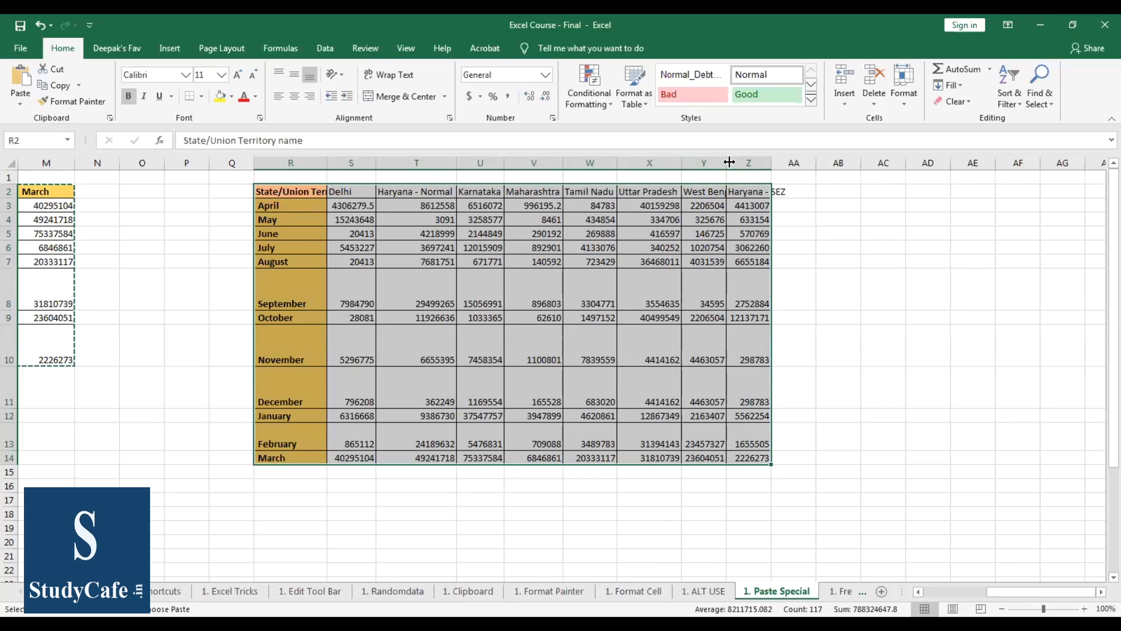
double_click(730, 163)
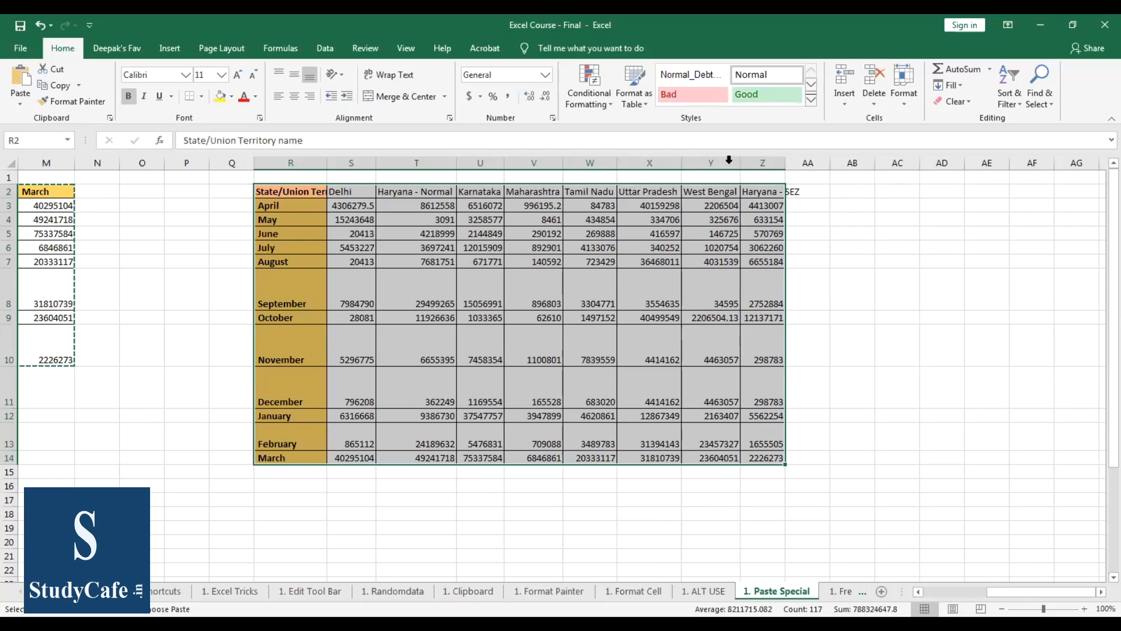
double_click(785, 163)
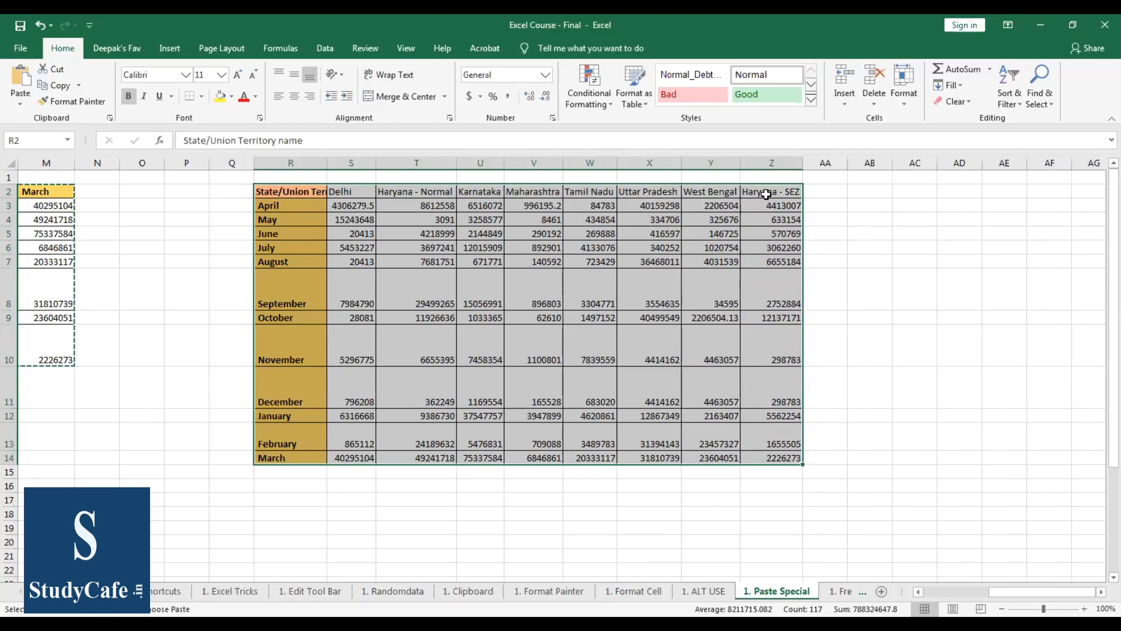
- Make the transposed table's header row R2:Z2 bold
left_click(765, 194)
key("ctrl+shift+Left")
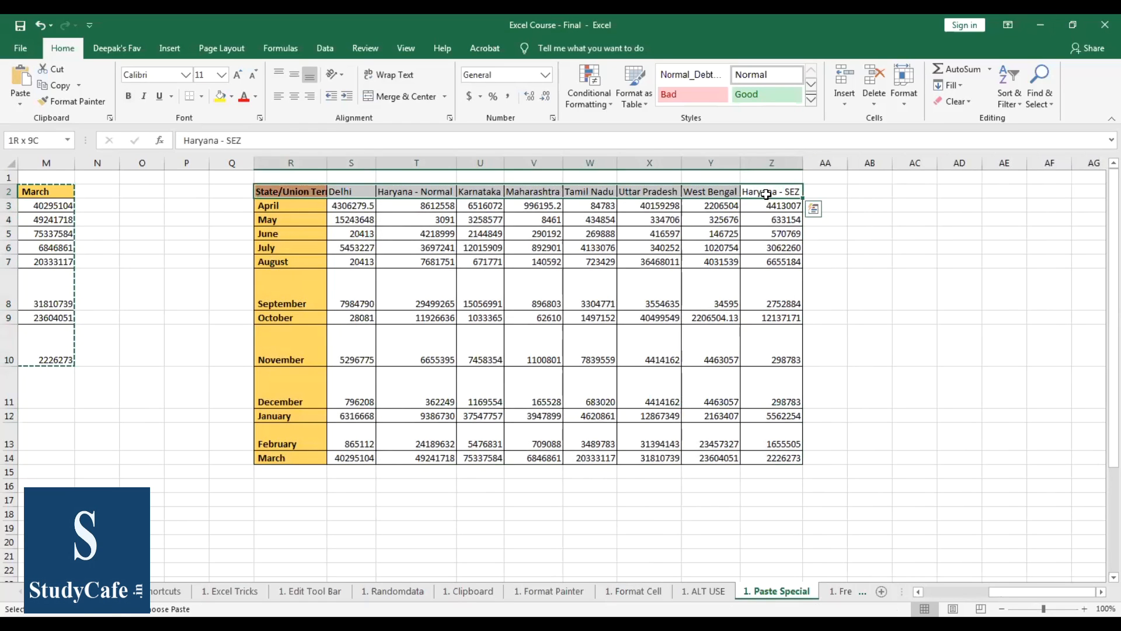
key("ctrl+b")
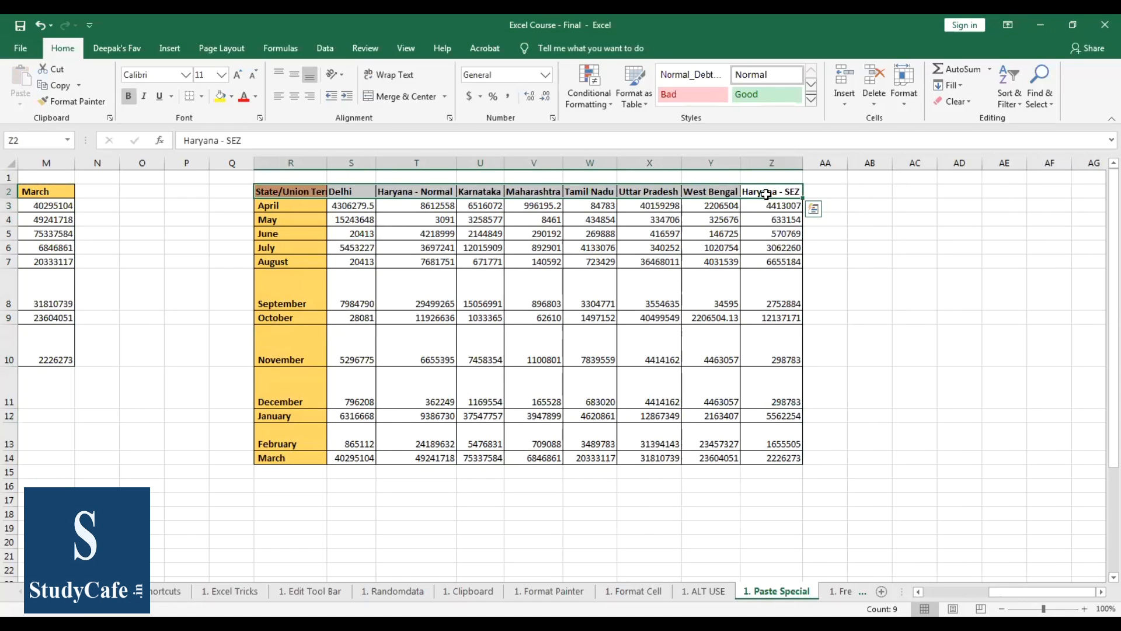
- Return to the original table and highlight A2:M10 for comparison with the transposed copy
key("ctrl+Left")
key("ctrl+Left")
key("ctrl+Left")
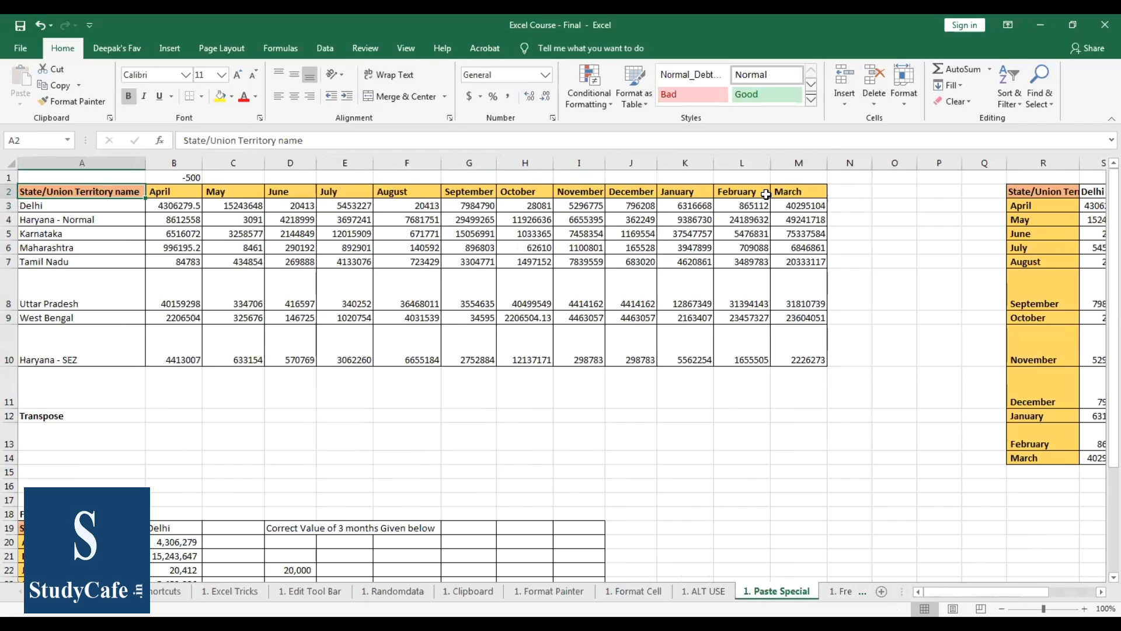
key("ctrl+shift+Right")
key("ctrl+shift+Down")
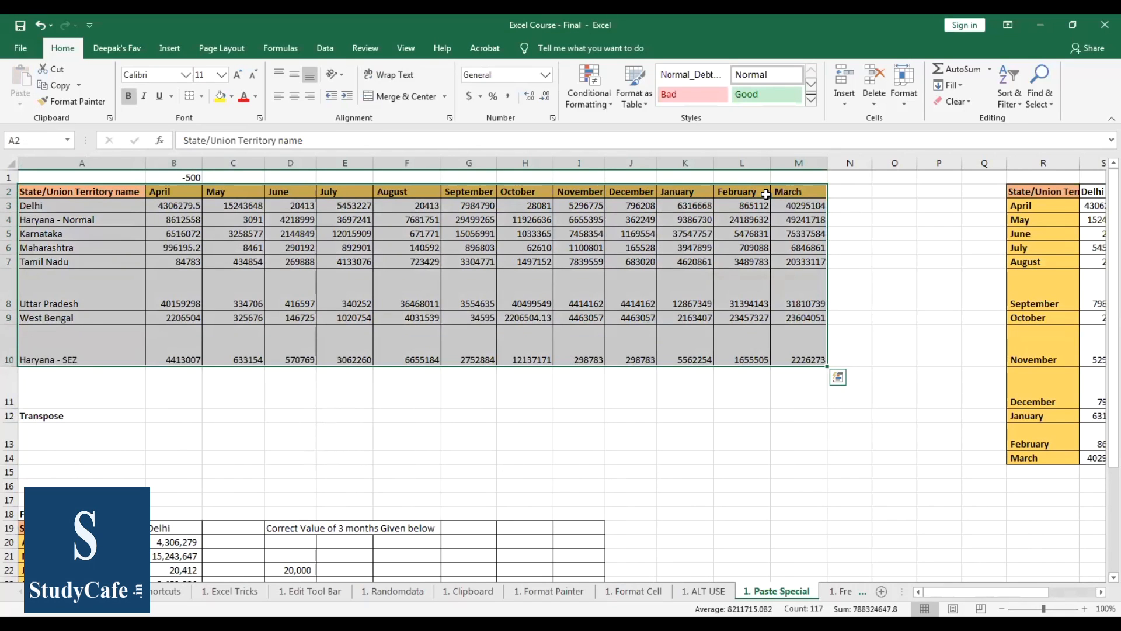
- Review the Fill Blank table, checking the Delhi values in B20:B31 and the correct month values in column D
key("Down")
key("Down")
key("Down")
key("Down")
key("Down")
key("Down")
key("Down")
key("Down")
key("Down")
key("Down")
key("Down")
key("Down")
key("Down")
key("Down")
key("Down")
key("Down")
key("ctrl+Down")
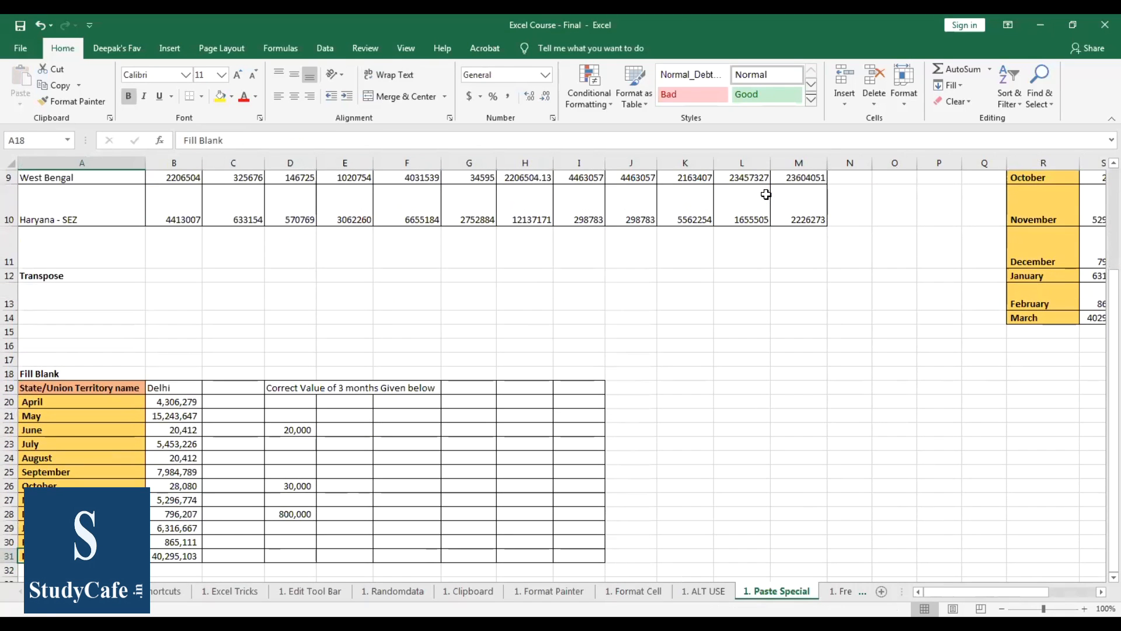
key("Right")
key("Up")
key("Up")
key("ctrl+Up")
key("Down")
key("ctrl+shift+Down")
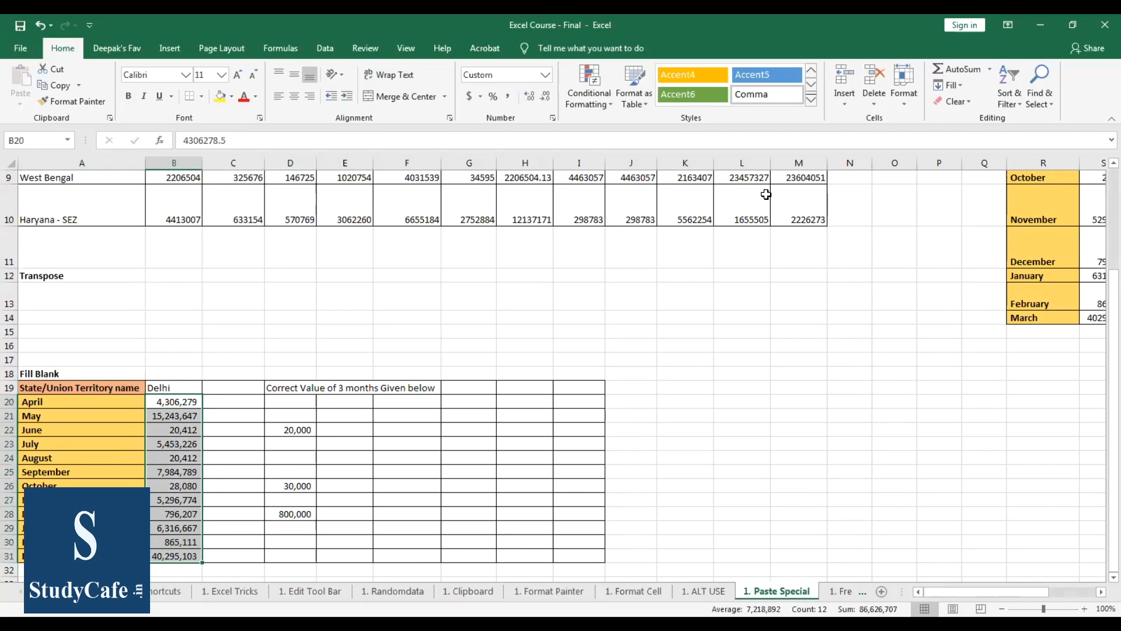
key("Right")
key("Right")
key("shift+Down")
key("shift+Down")
key("shift+Down")
key("shift+Down")
key("shift+Down")
key("shift+Down")
key("shift+Down")
key("shift+Down")
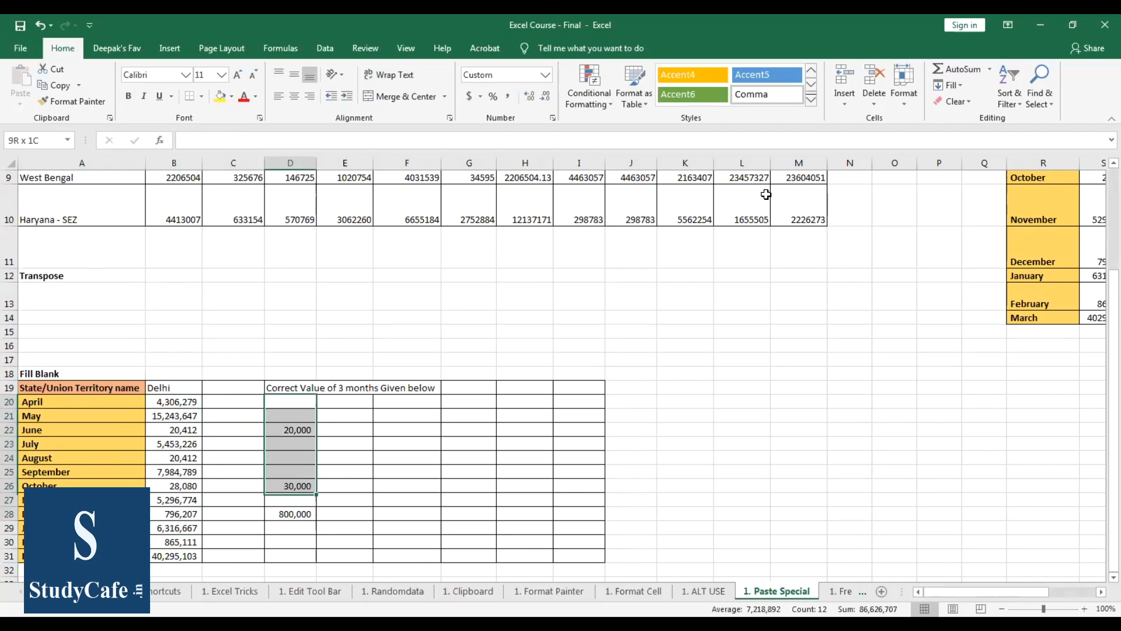
- Clear the Delhi values for June, October and December in cells B22, B26 and B28
key("Left")
key("Page_Up")
key("Page_Down")
key("Down")
key("Down")
key("Down")
key("Down")
key("Left")
key("Delete")
key("Down")
key("Down")
key("Down")
key("Down")
key("Delete")
key("Down")
key("Down")
key("Delete")
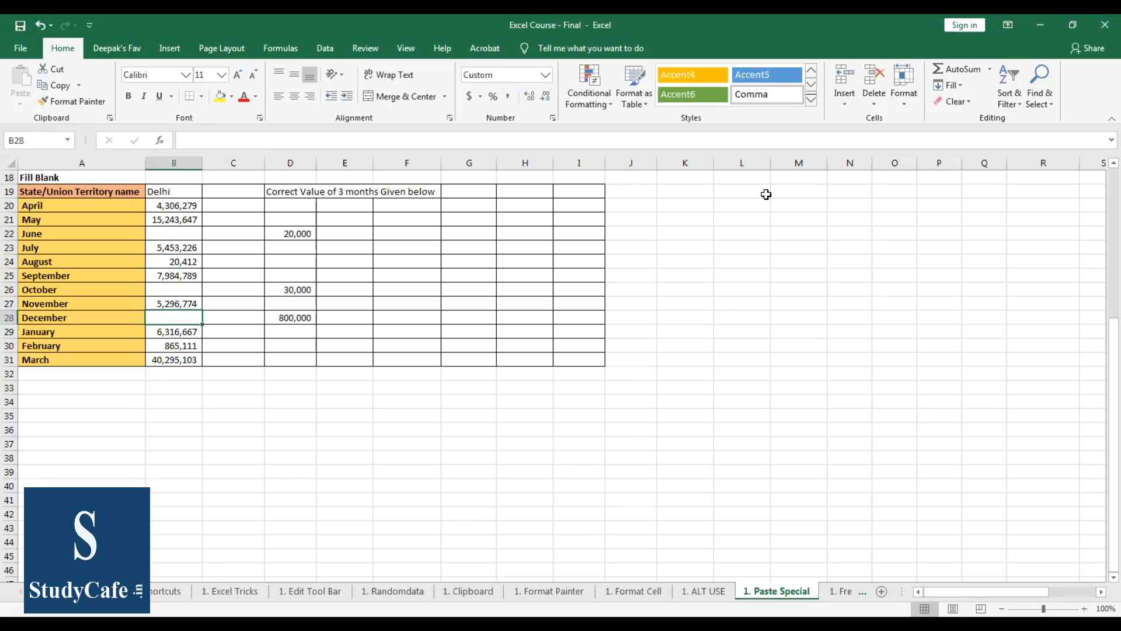
- Copy the correct month values in D20:D31, including the blank cells between them
key("Right")
key("Right")
key("ctrl+Up")
key("ctrl+Up")
key("Up")
key("Up")
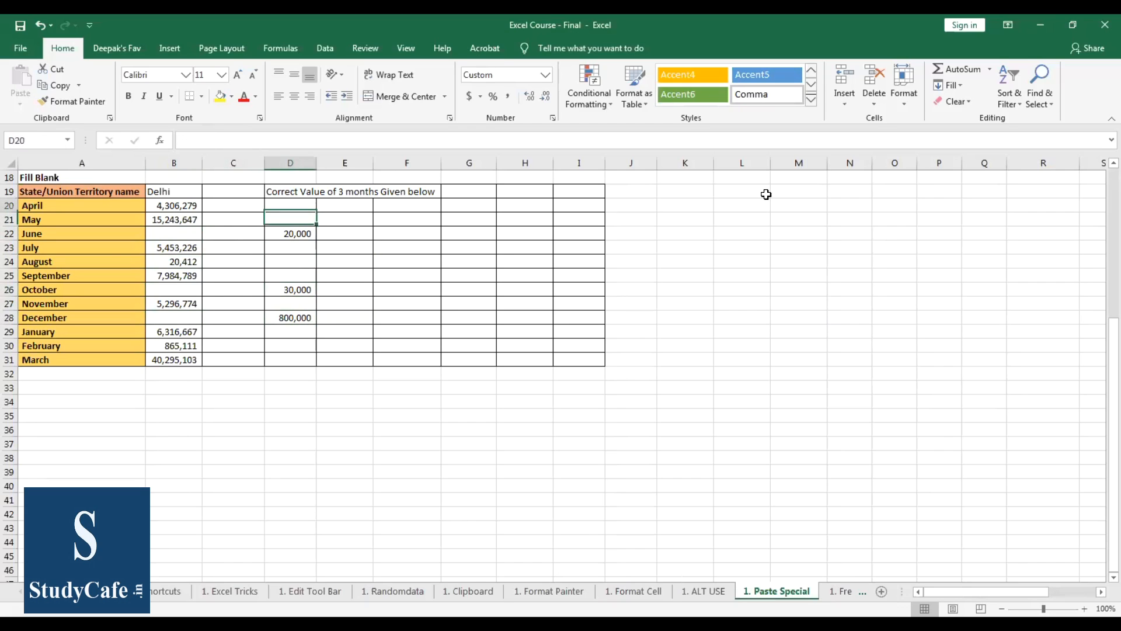
key("shift+Down")
key("shift+Down")
key("shift+Down")
key("shift+Down")
key("shift+Down")
key("shift+Down")
key("shift+Down")
key("shift+Down")
key("shift+Down")
key("shift+Down")
key("shift+Down")
key("ctrl+c")
- Compare the Delhi values in B20:B31 with the copied range D20:D31, row by row
key("Left")
key("Left")
key("shift+Down")
key("shift+Down")
key("shift+Down")
key("shift+Down")
key("shift+Down")
key("shift+Down")
key("shift+Down")
key("shift+Down")
key("shift+Down")
key("shift+Down")
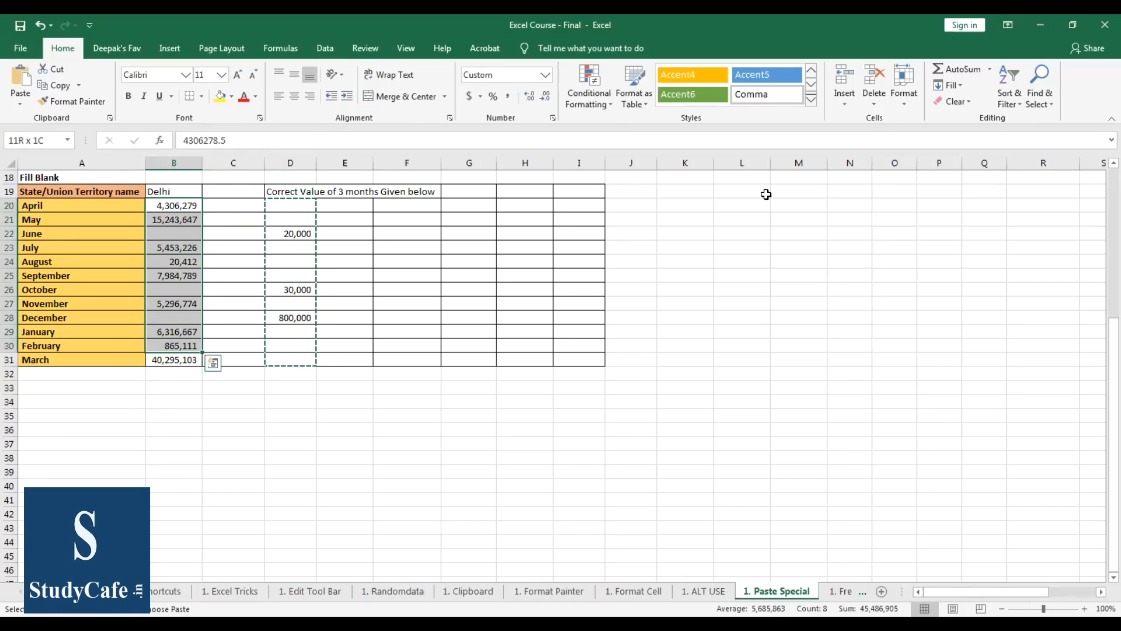
key("shift+Down")
key("Right")
key("Right")
key("shift+Down")
key("shift+Down")
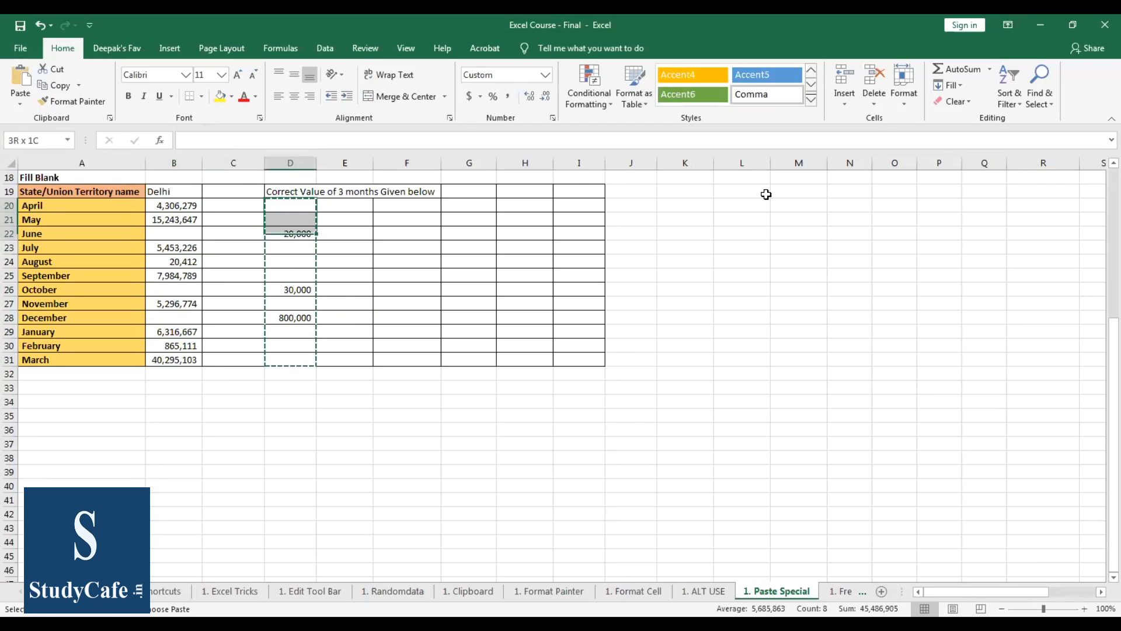
key("shift+Down")
key("shift+Down")
key("shift+Down")
key("shift+Down")
key("shift+Down")
key("shift+Down")
key("shift+Down")
key("shift+Down")
key("shift+Down")
- Try a normal paste of the copied range over the Delhi values from B20, and undo it
key("Left")
key("Left")
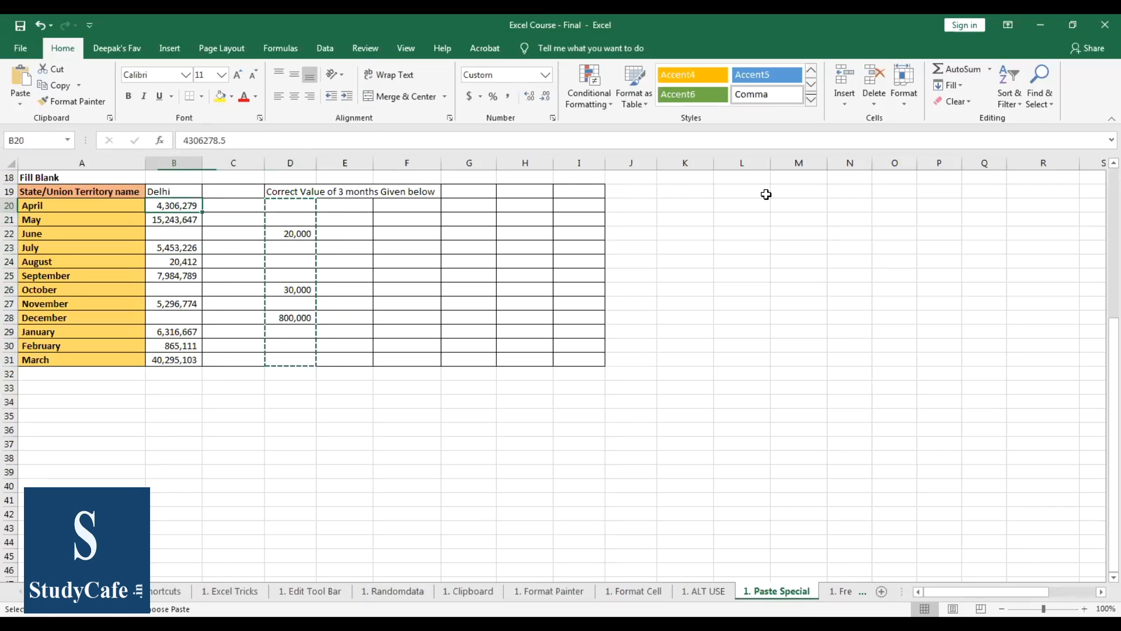
key("ctrl+v")
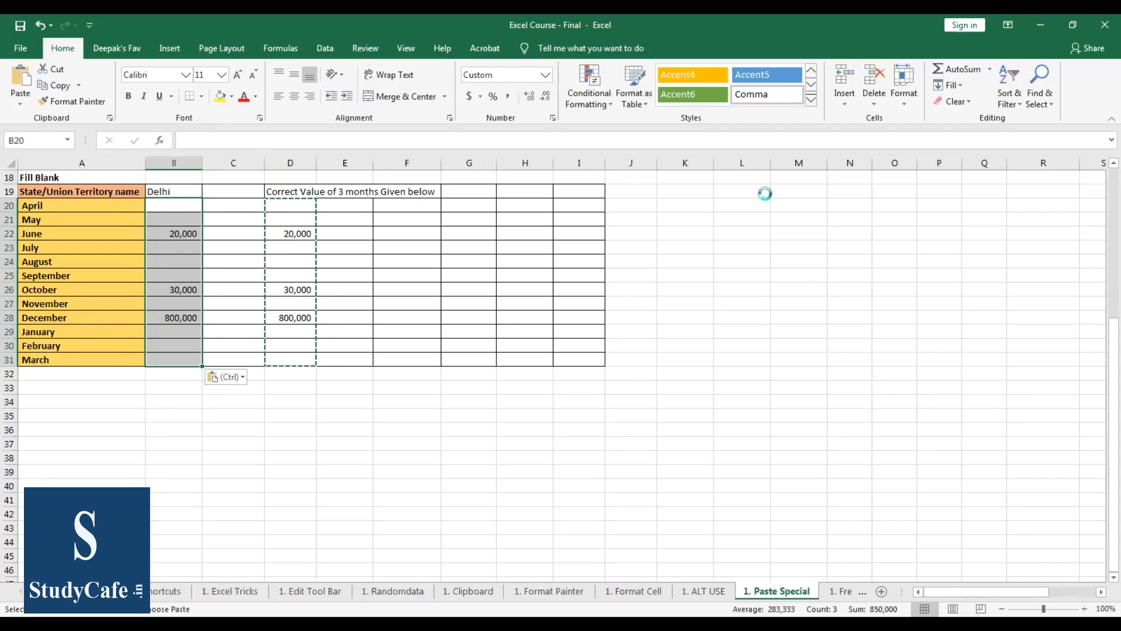
key("ctrl+z")
- Highlight the correct values in column D from D20 again to examine the blank cells among them
key("Right")
key("Right")
key("shift+Down")
key("shift+Down")
key("shift+Down")
key("shift+Down")
key("shift+Down")
key("shift+Down")
key("shift+Down")
key("shift+Down")
key("shift+Down")
key("shift+Down")
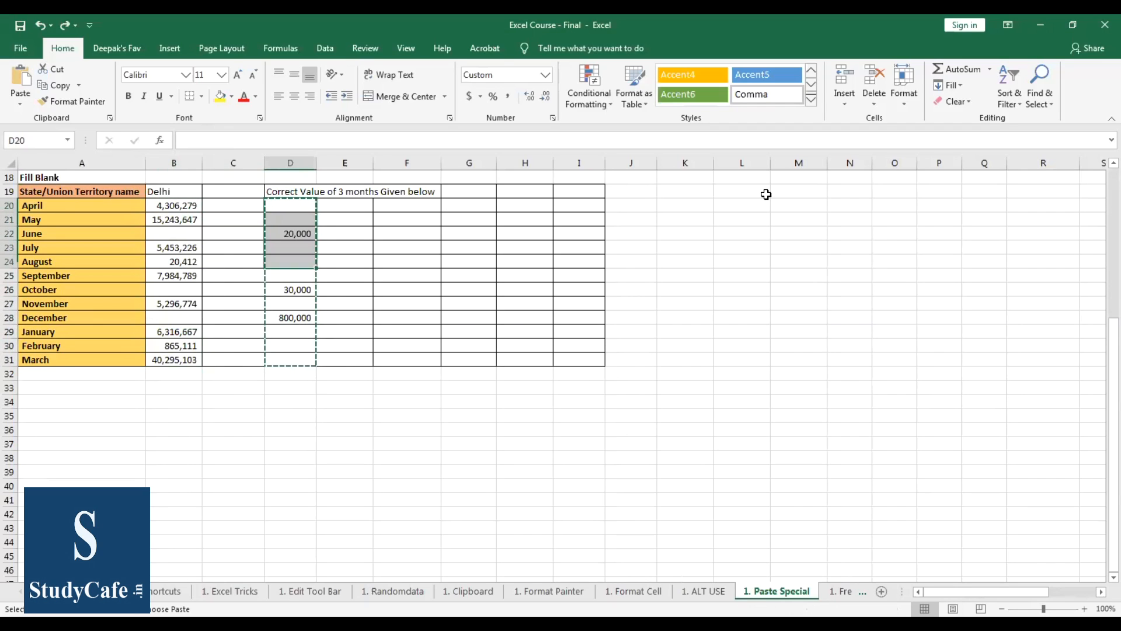
- Try pasting the copied range over the Delhi values from B20 as a link, and undo it
key("Left")
key("Left")
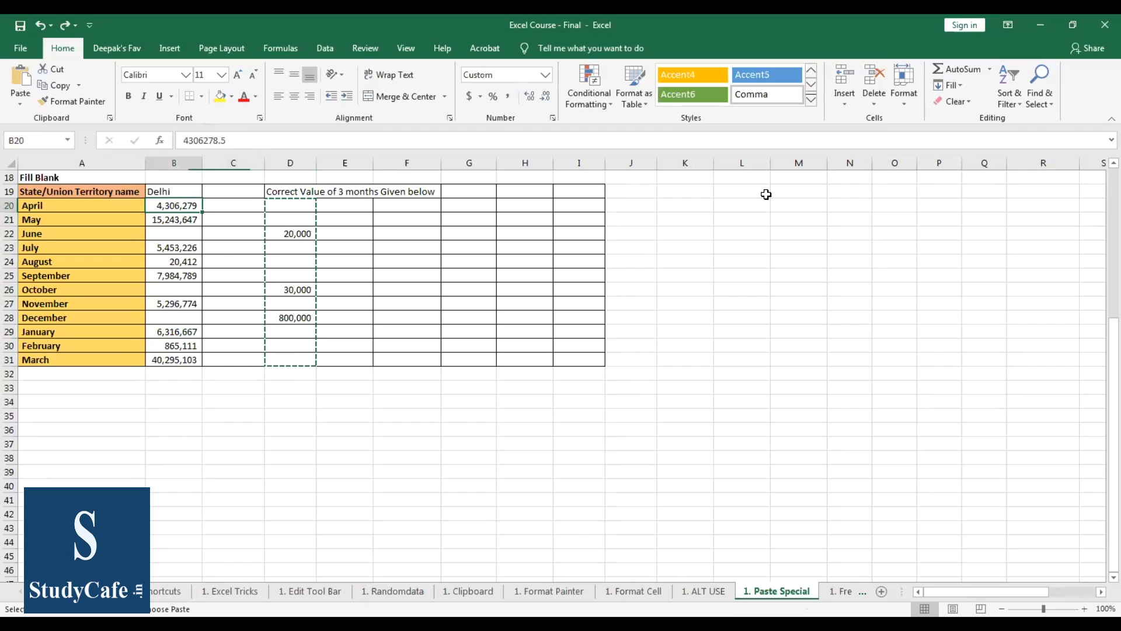
key("ctrl+v")
key("ctrl")
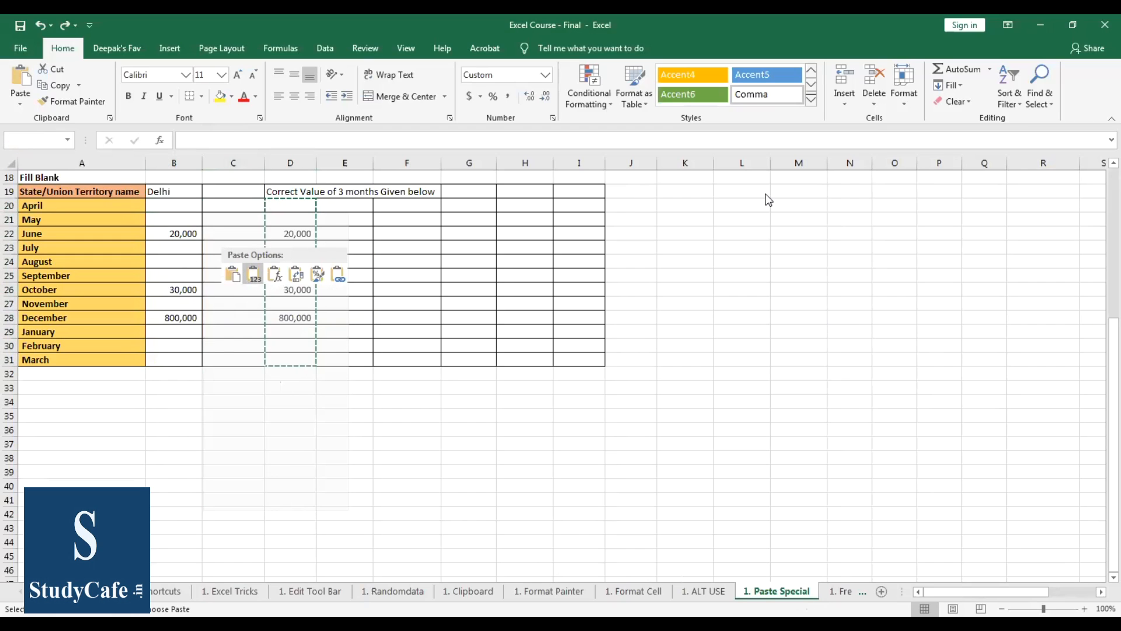
key("Right")
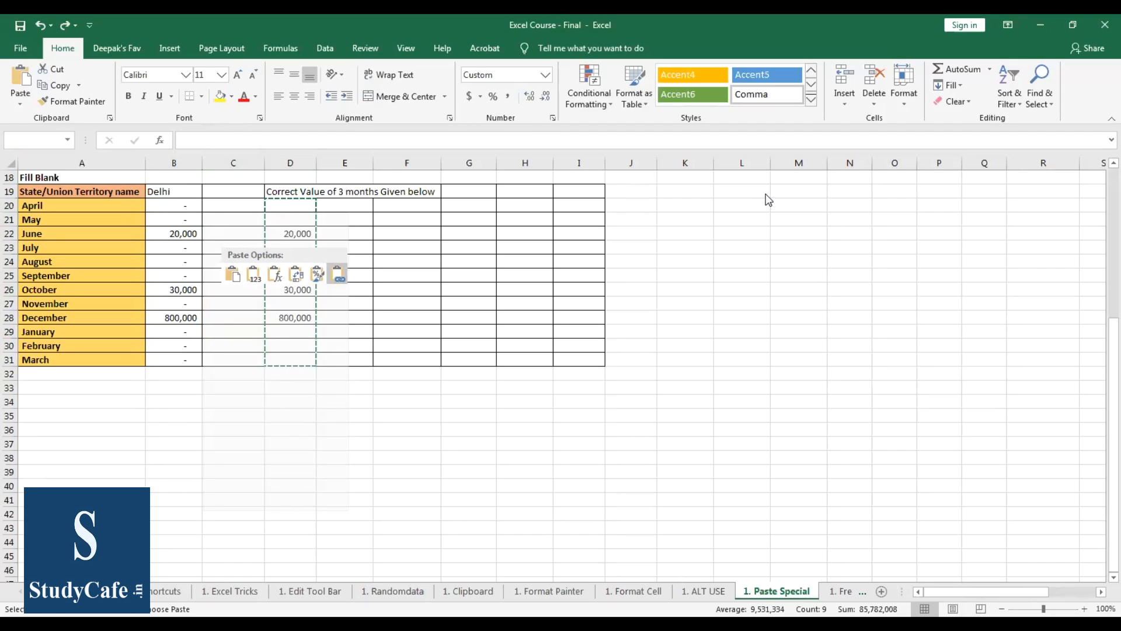
key("Return")
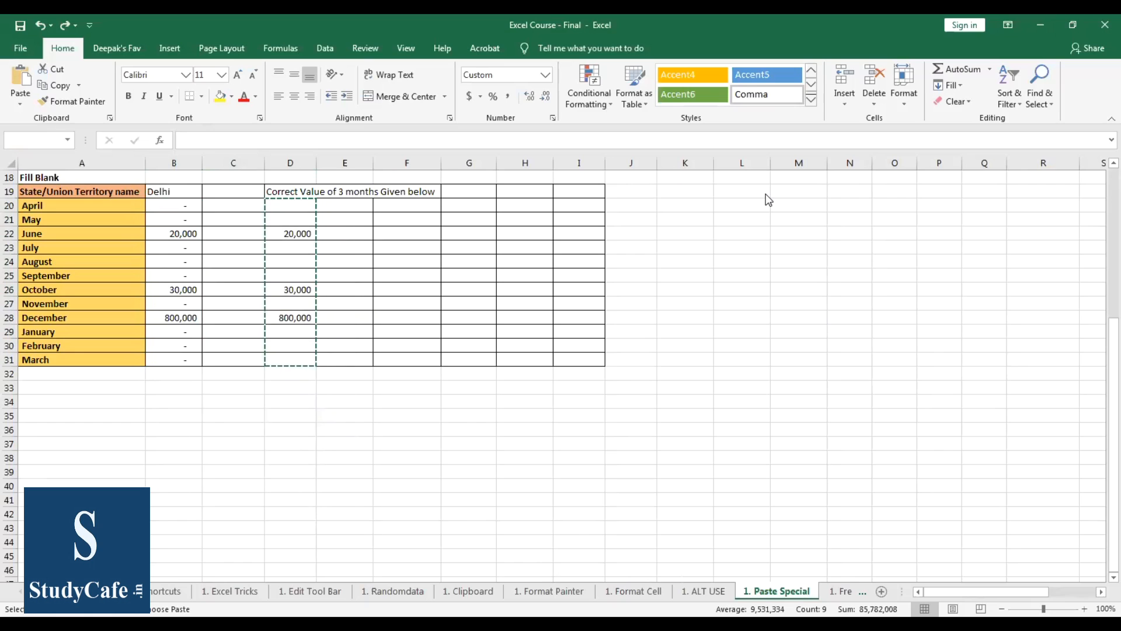
key("ctrl+z")
- Highlight D20:D31 to review which months have a correct value and which are blank
key("shift+Down")
key("shift+Down")
key("shift+Down")
key("shift+Down")
key("shift+Down")
key("shift+Down")
key("shift+Down")
key("shift+Down")
key("shift+Down")
key("shift+Down")
key("shift+Down")
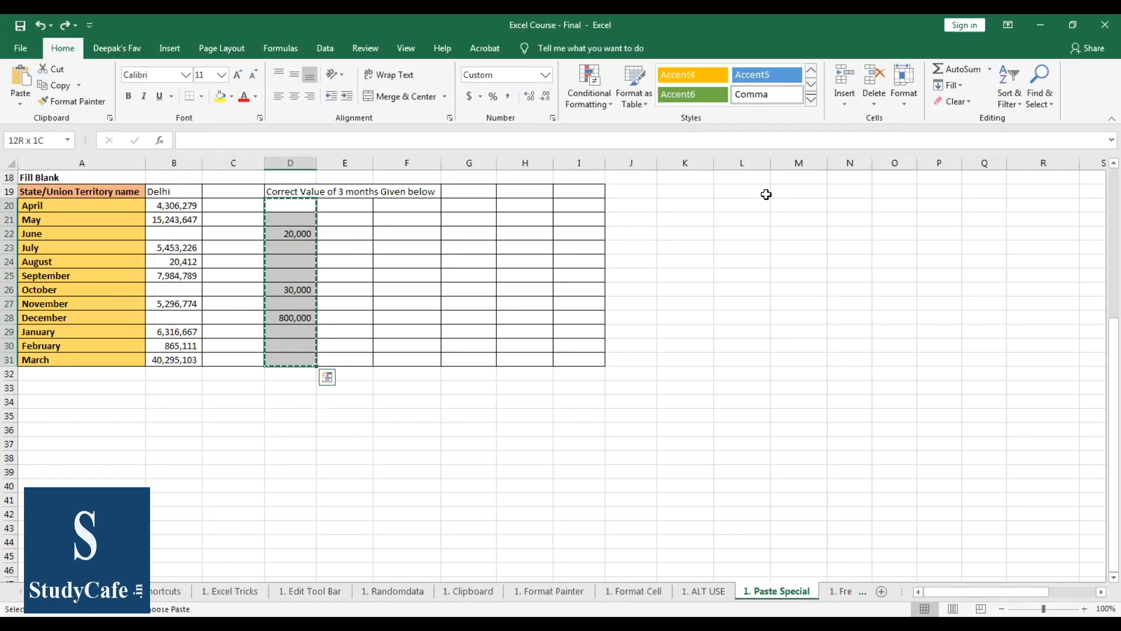
- Fill the blank Delhi cells for June, October and December (B22, B26 and B28) with yellow
left_click(170, 238)
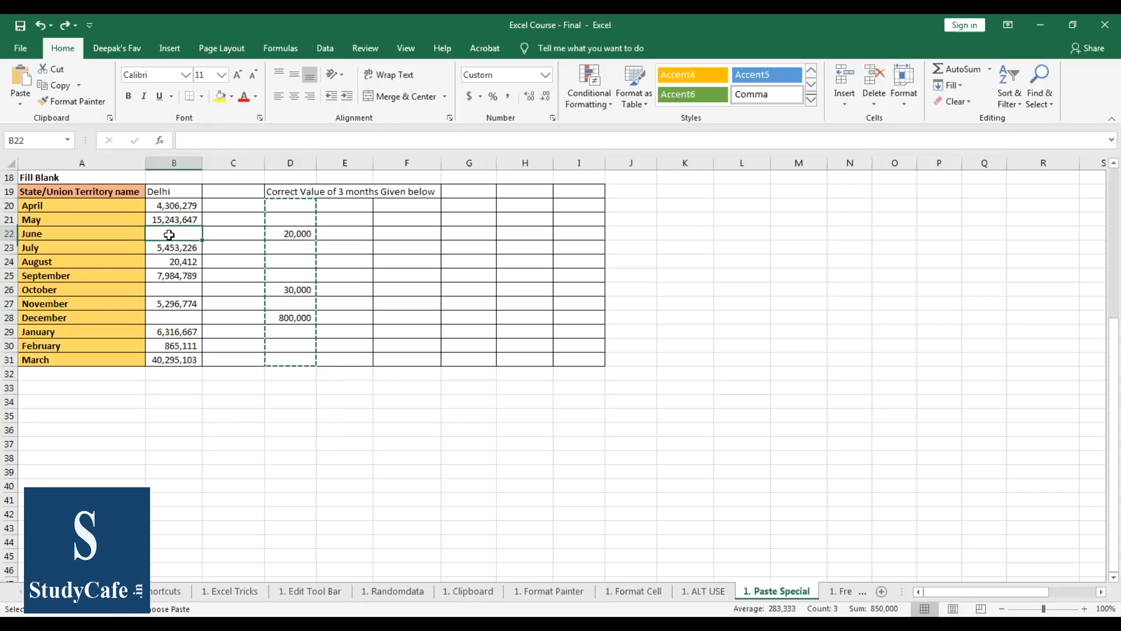
left_click(172, 289, "ctrl")
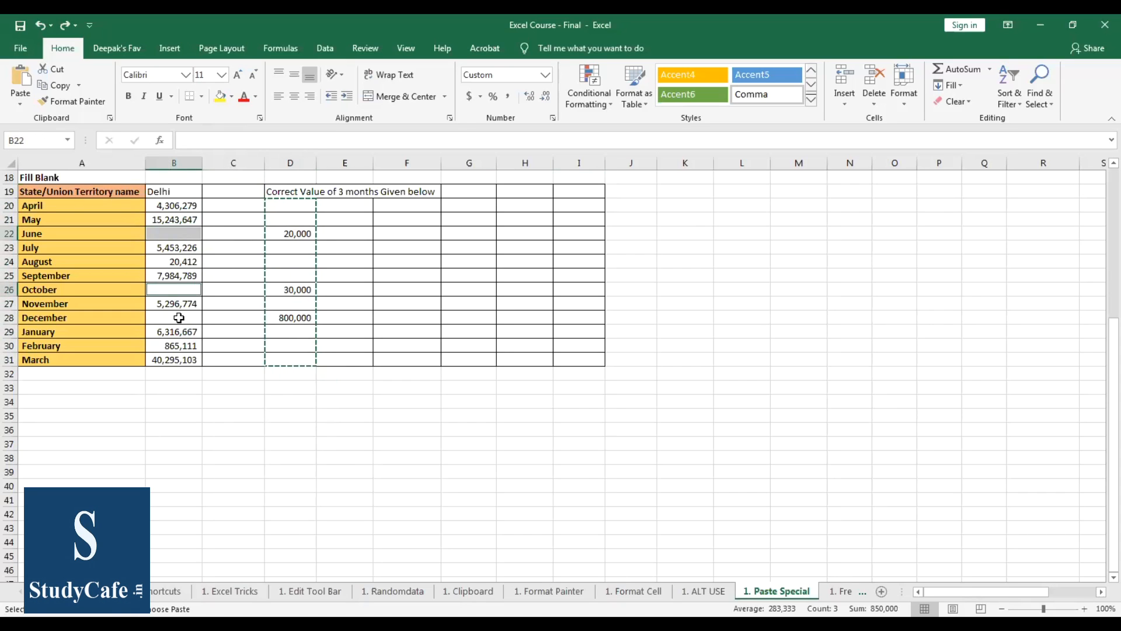
left_click(182, 321, "ctrl")
left_click(222, 97)
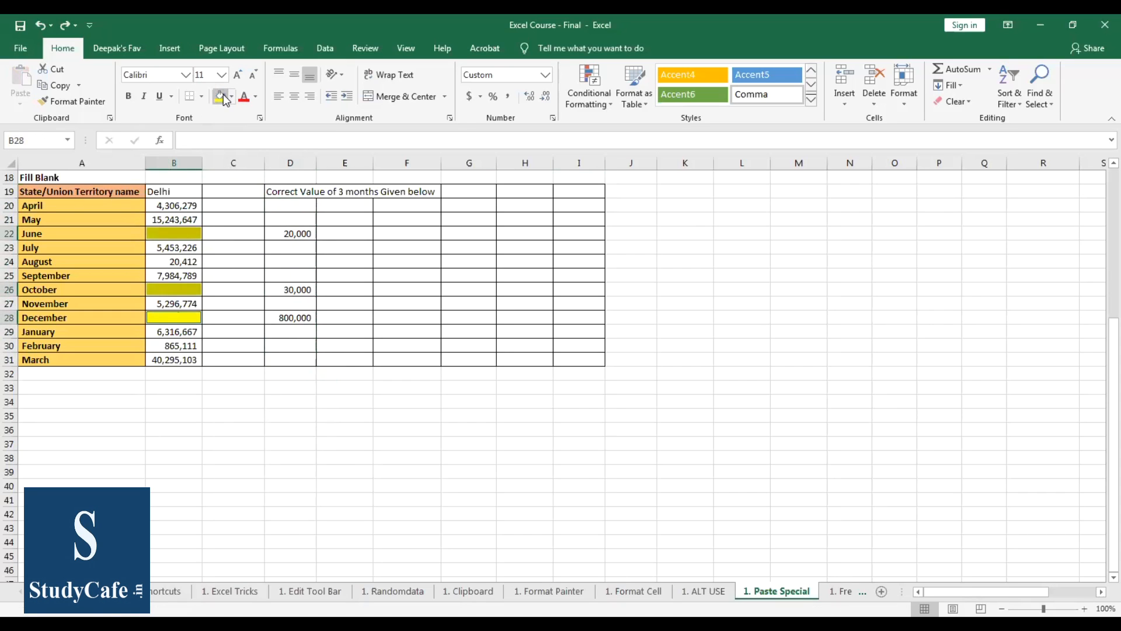
- Copy D20:D31, the range holding the correct values for June, October and December
key("Right")
key("Right")
key("Down")
key("Down")
key("Down")
key("shift+Up")
key("shift+Up")
key("shift+Up")
key("shift+Up")
key("shift+Up")
key("shift+Up")
key("shift+Up")
key("shift+Up")
key("shift+Up")
key("shift+Up")
key("shift+Up")
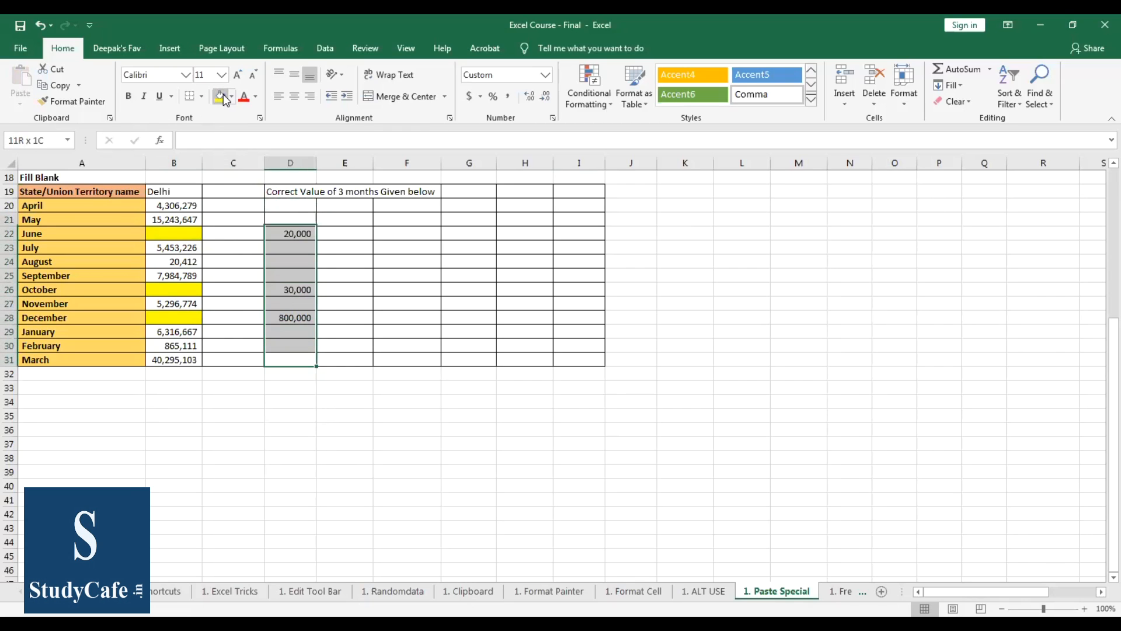
key("ctrl+c")
- Paste the copied range onto the Delhi column from B20 using Paste Special with All and Skip blanks
key("Left")
key("Left")
key("Up")
key("Up")
key("Up")
key("Up")
key("Up")
key("Up")
key("Up")
key("Up")
key("Up")
key("Up")
key("Up")
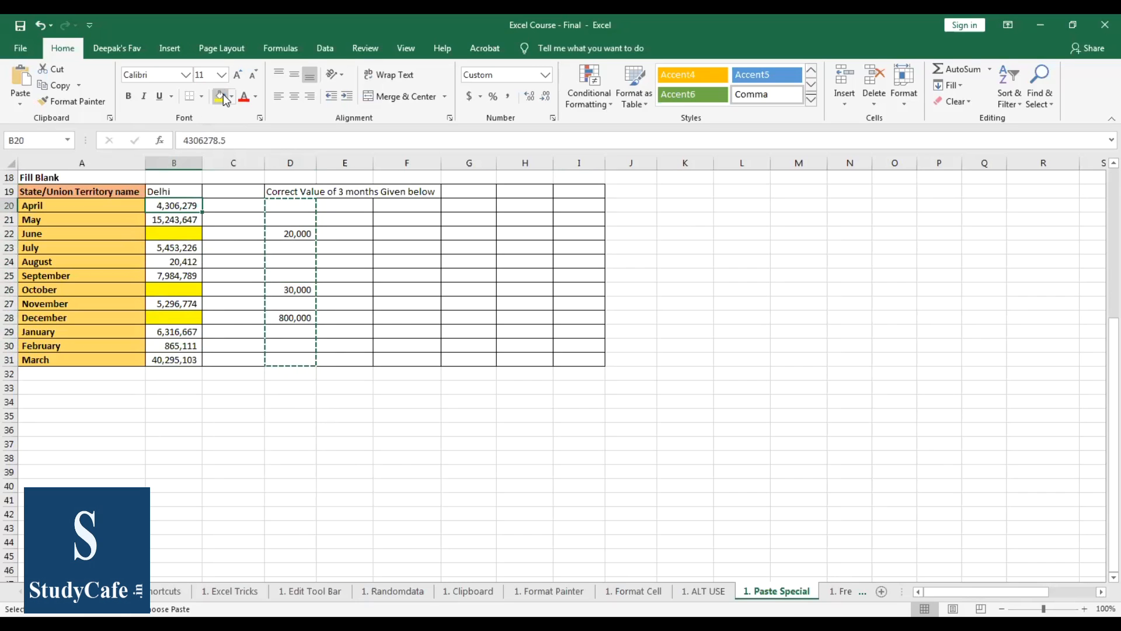
key("ctrl+alt+v")
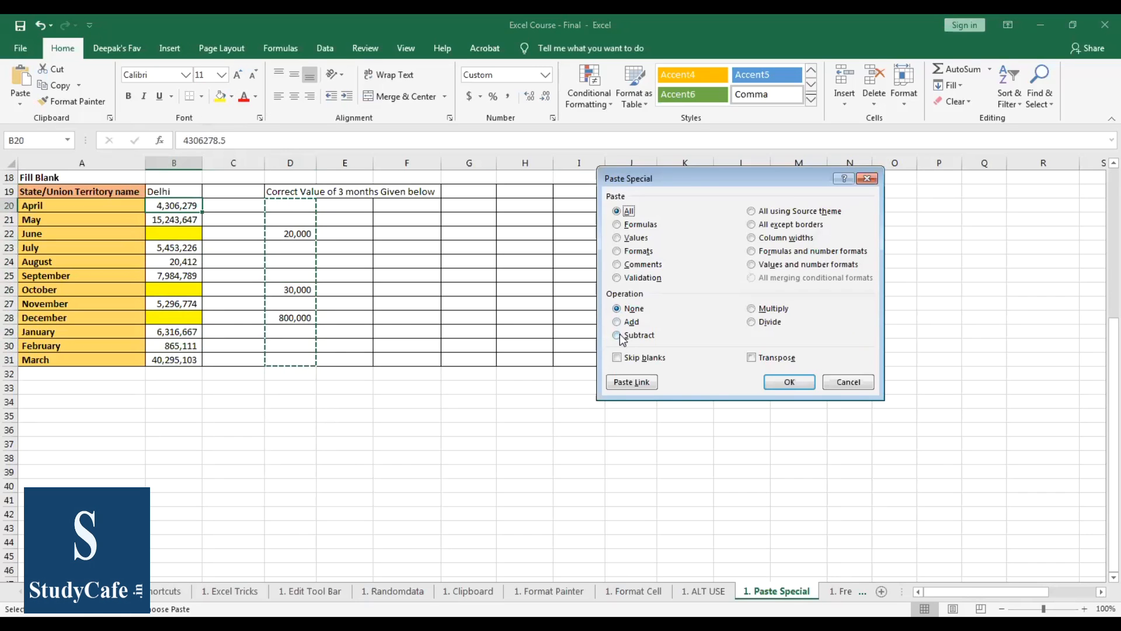
left_click(617, 357)
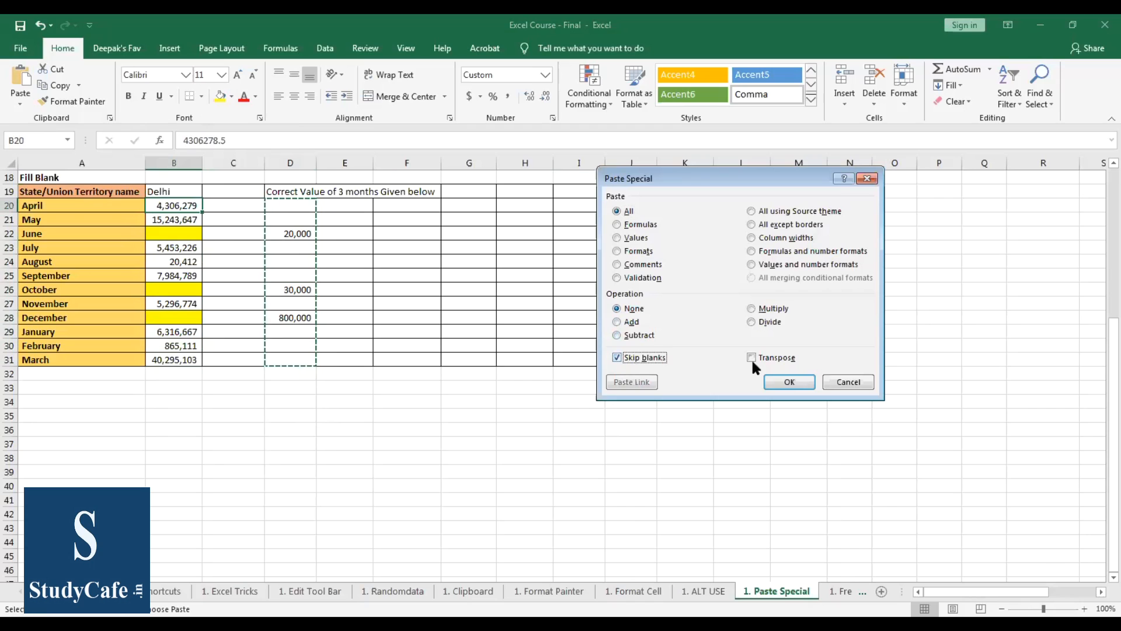
left_click(789, 383)
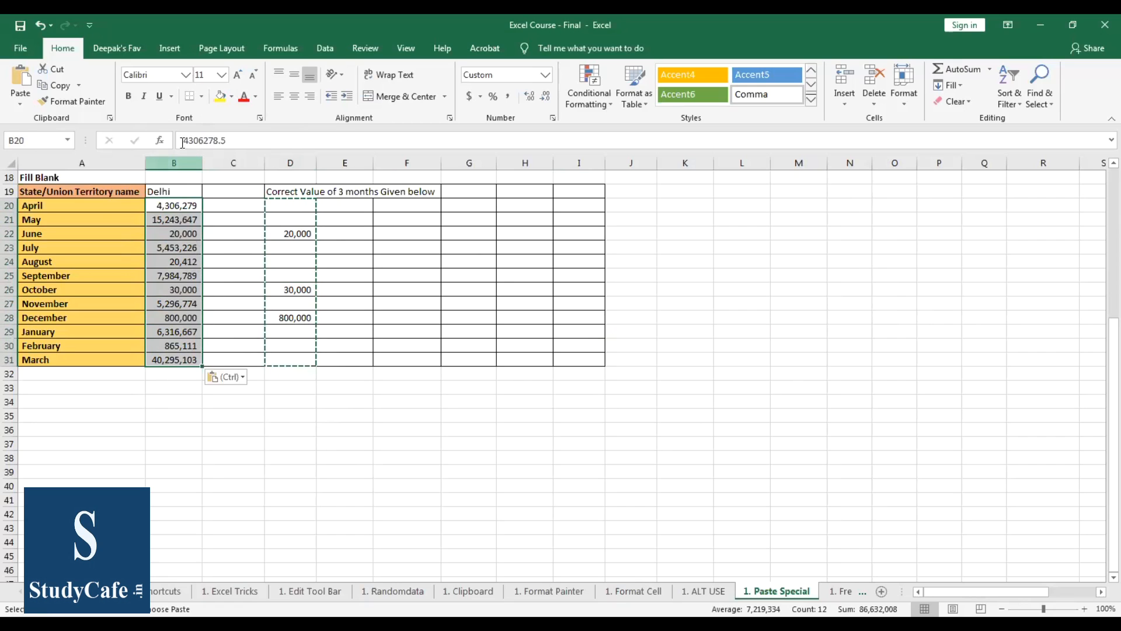
- Highlight the filled-in June, October and December values in B22, B26 and B28 with yellow
left_click(174, 234)
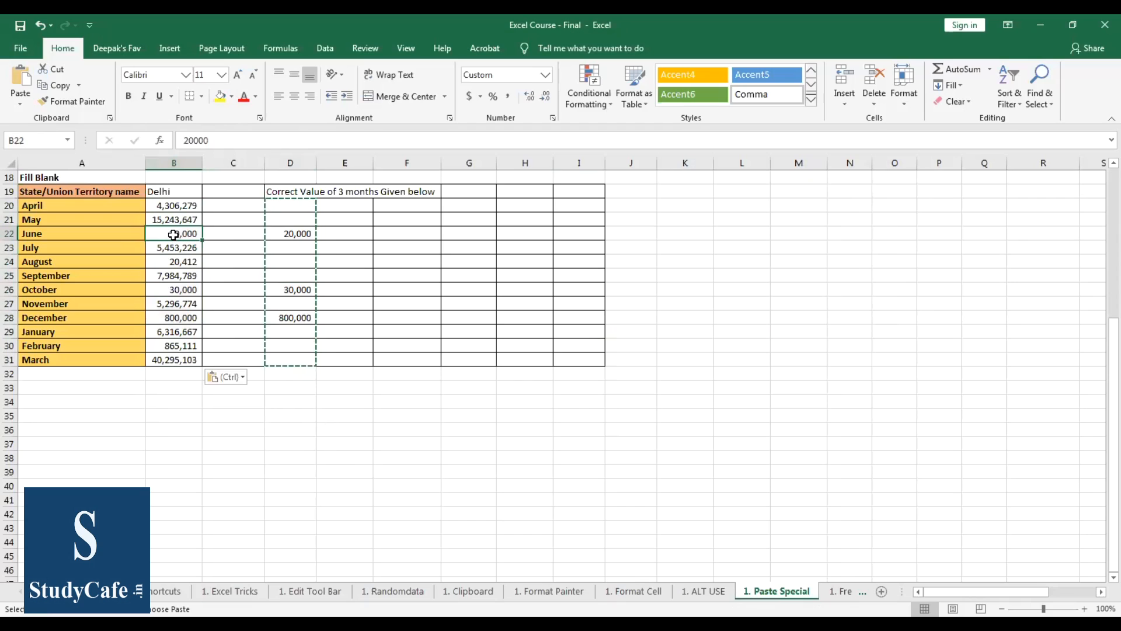
left_click(220, 97)
left_click(182, 288)
left_click(220, 98)
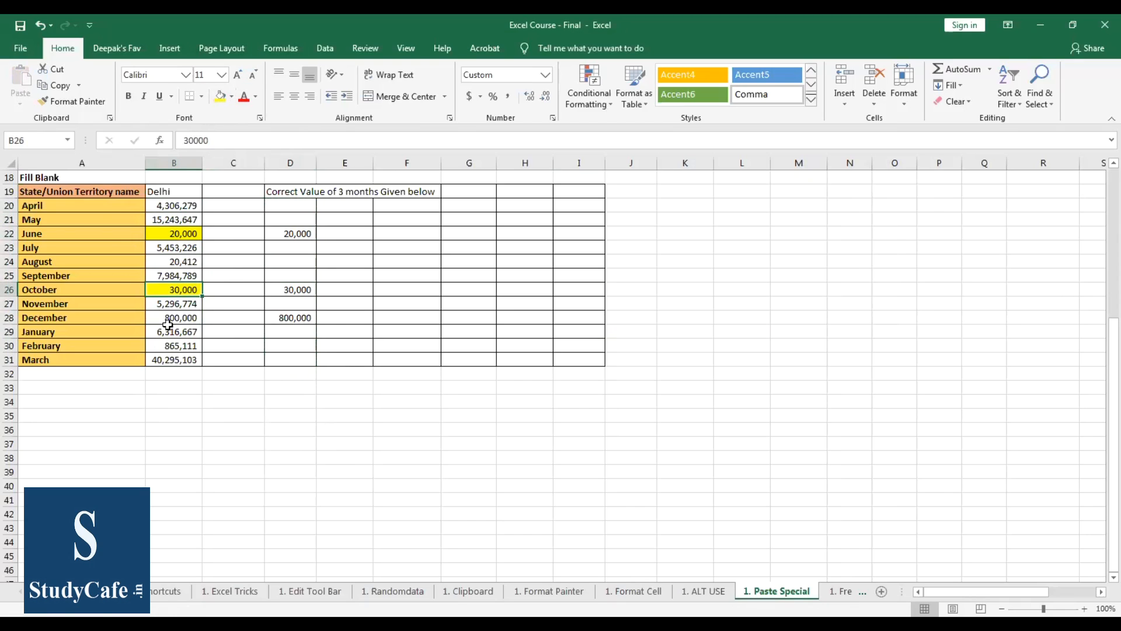
left_click(166, 317)
left_click(221, 98)
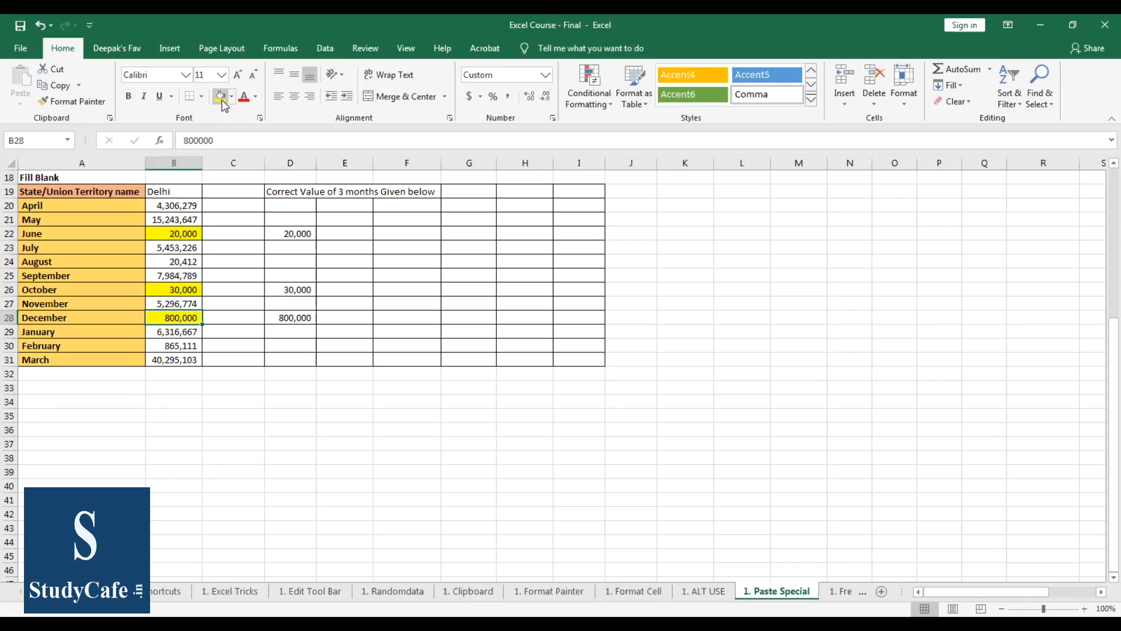
- Return to cell A1 above the state-wise table
key("Left")
key("ctrl+Up")
key("ctrl+Up")
key("ctrl+Up")
key("ctrl+Up")
key("ctrl+Up")
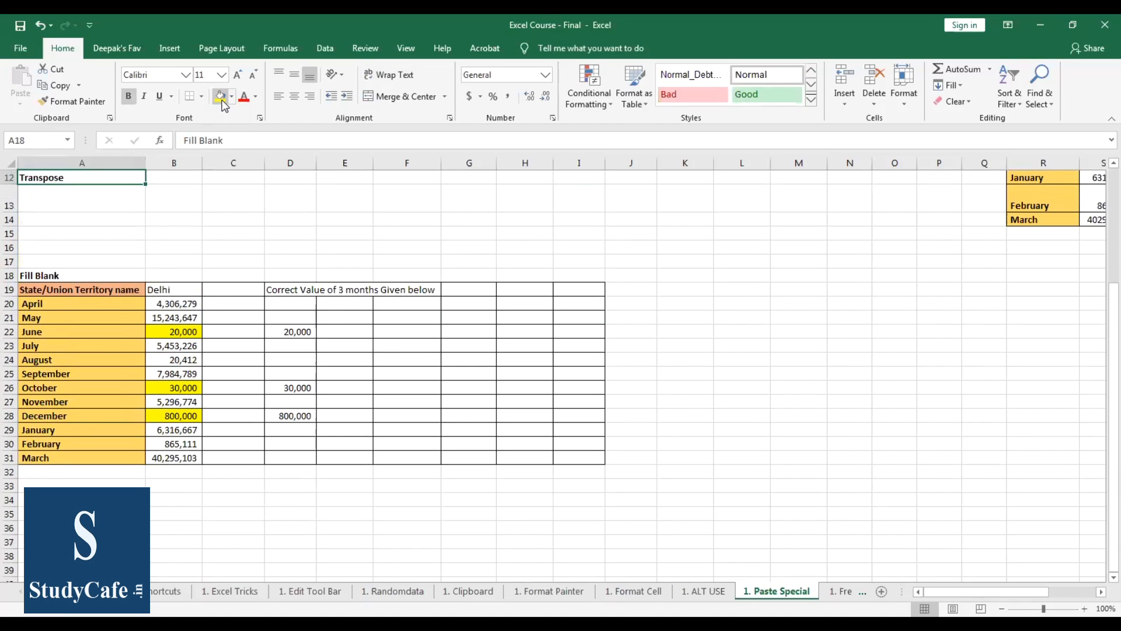
key("ctrl+Up")
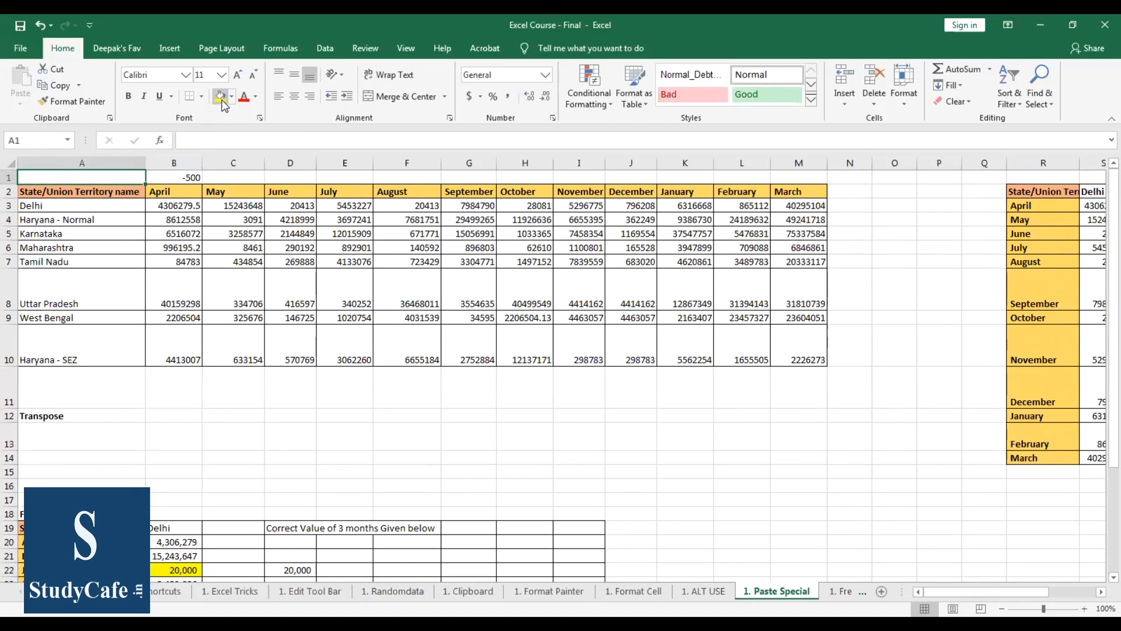